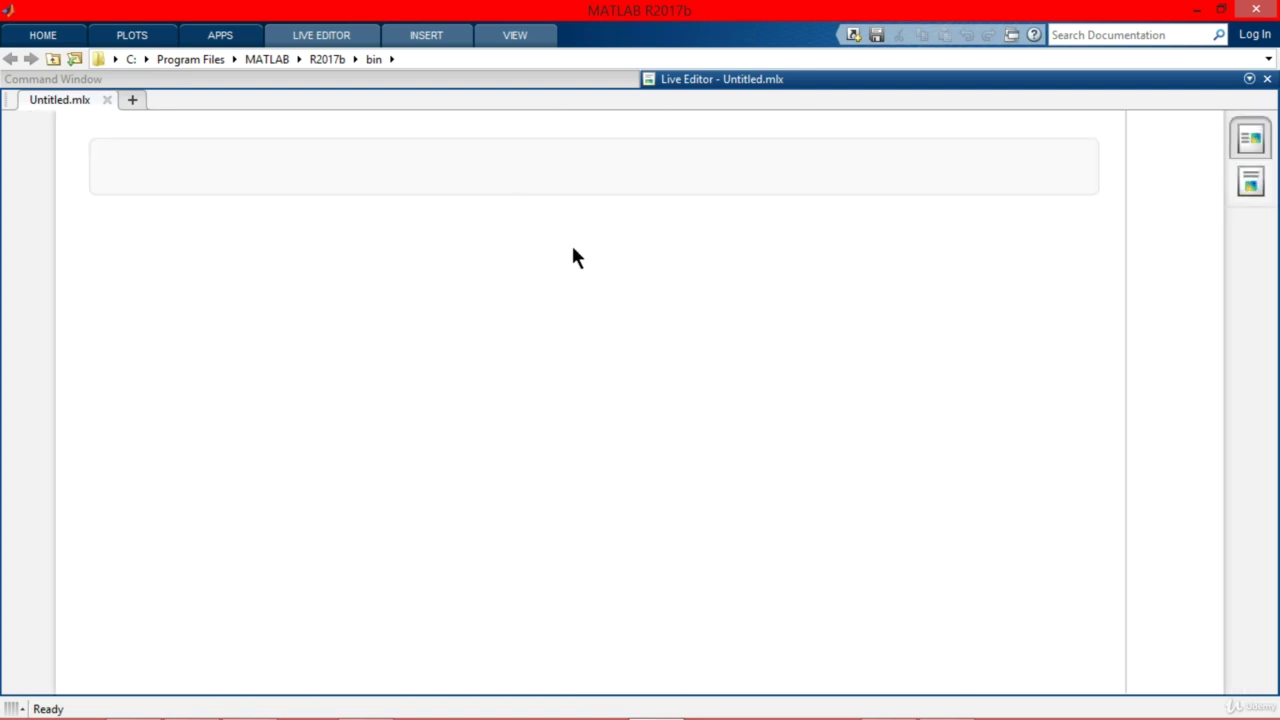
- Widen the output area and begin the script with clc,clear,close all; then disp('matlab program')
{"action": "key", "text": "ctrl+minus"}
{"action": "left_click_drag", "start_coordinate": [968, 266], "coordinate": [830, 246]}
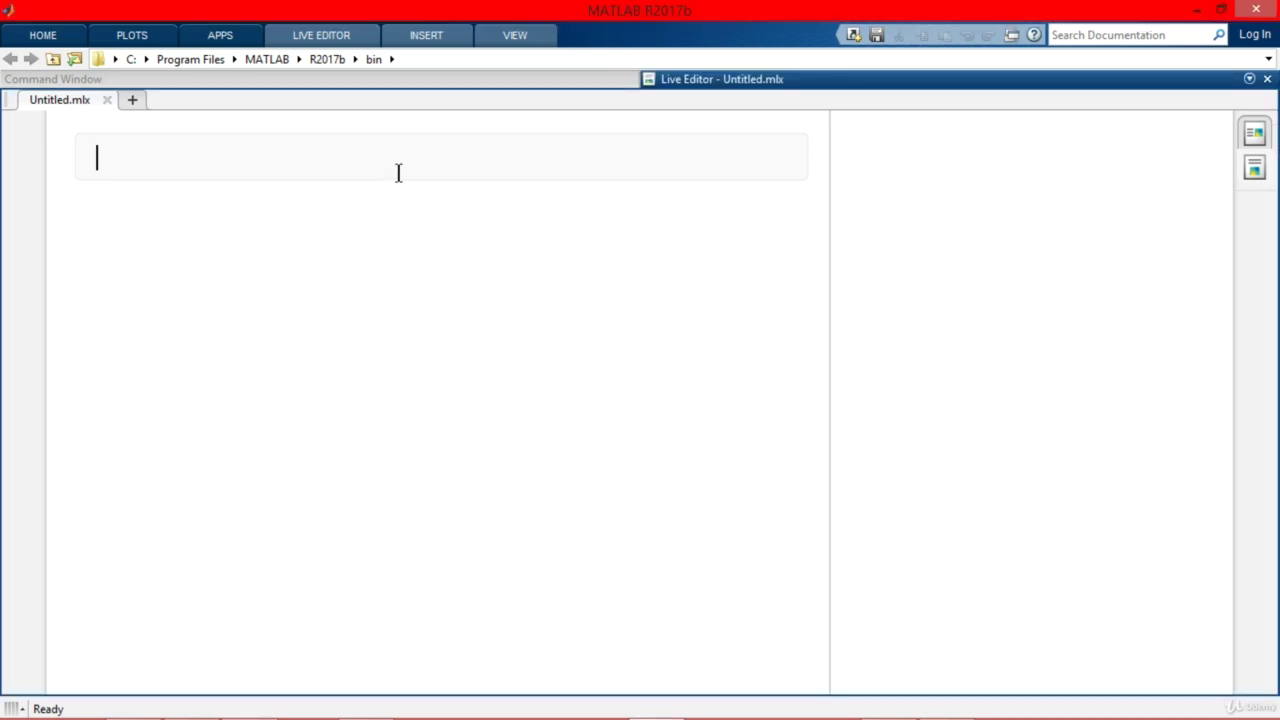
{"action": "type", "text": "clc,cl"}
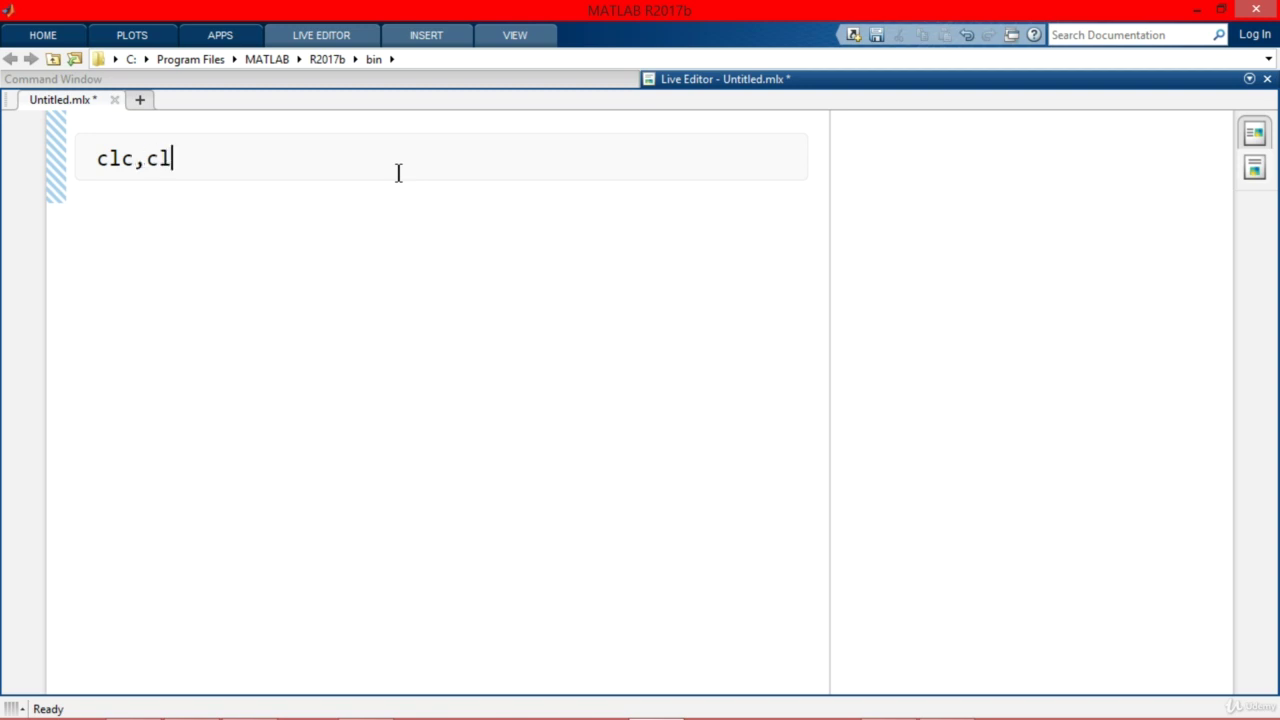
{"action": "type", "text": "ear,close"}
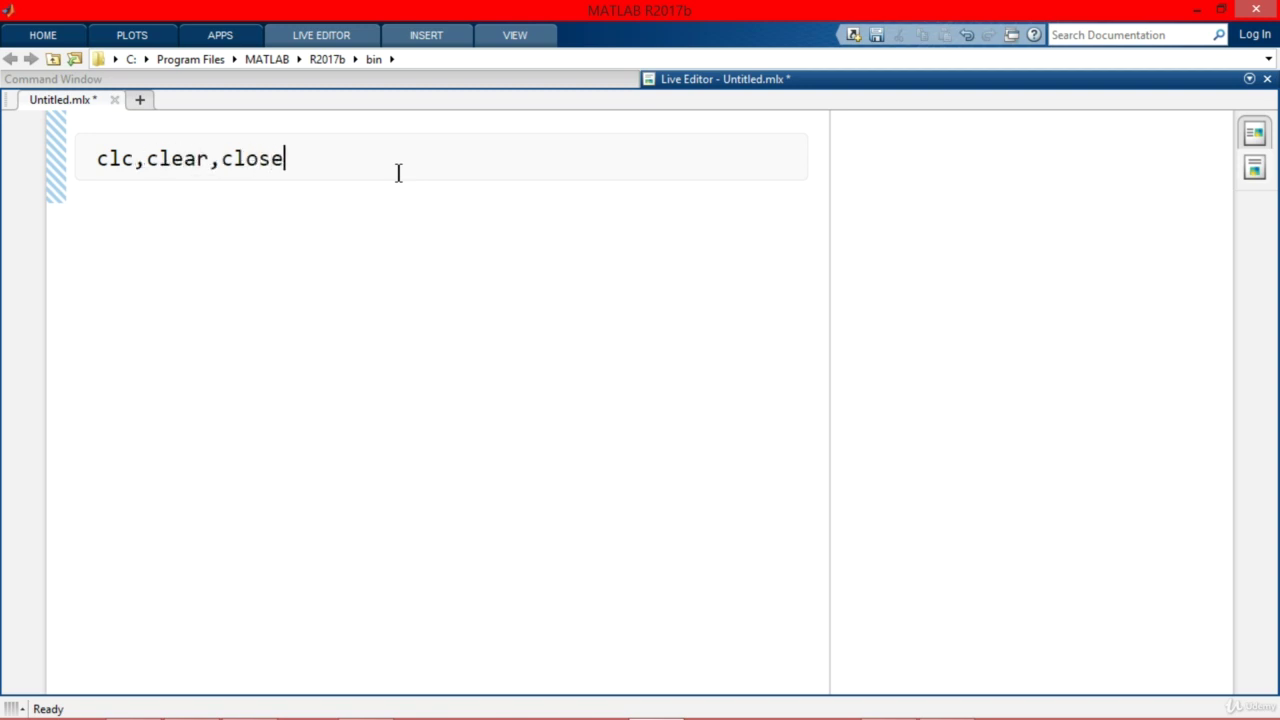
{"action": "type", "text": " all;"}
{"action": "key", "text": "Return"}
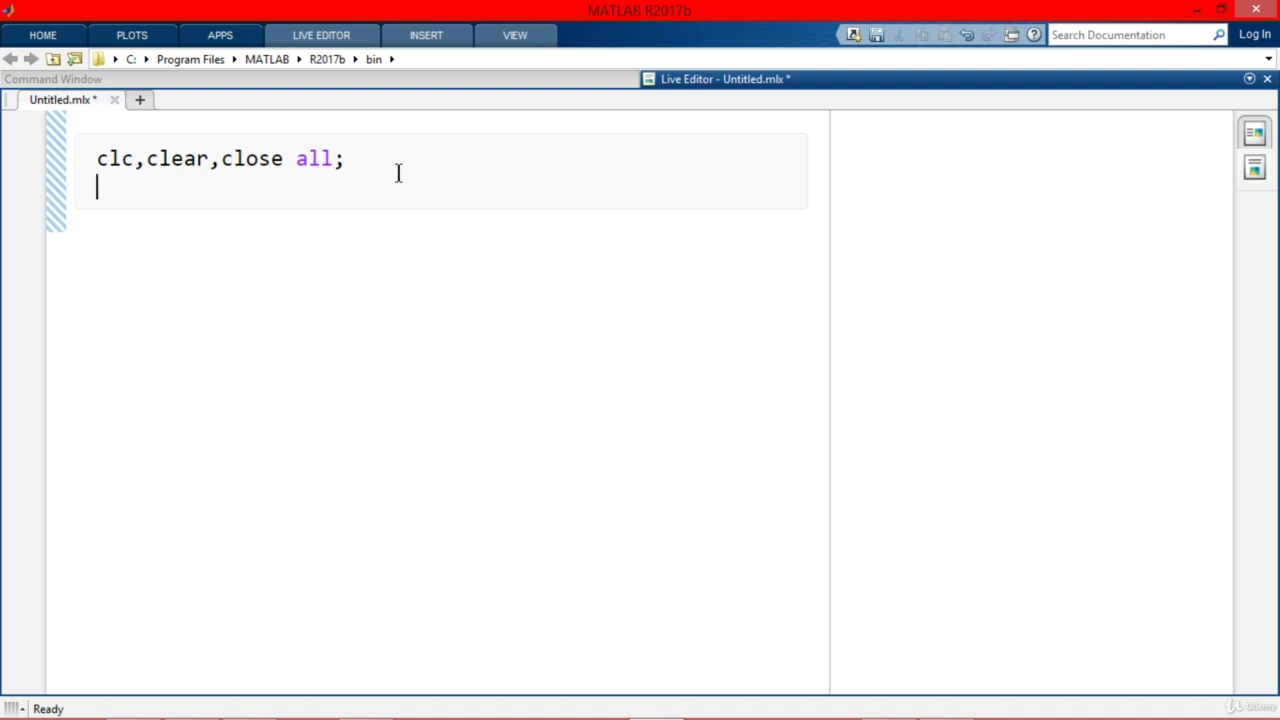
{"action": "type", "text": "disp"}
{"action": "type", "text": "('"}
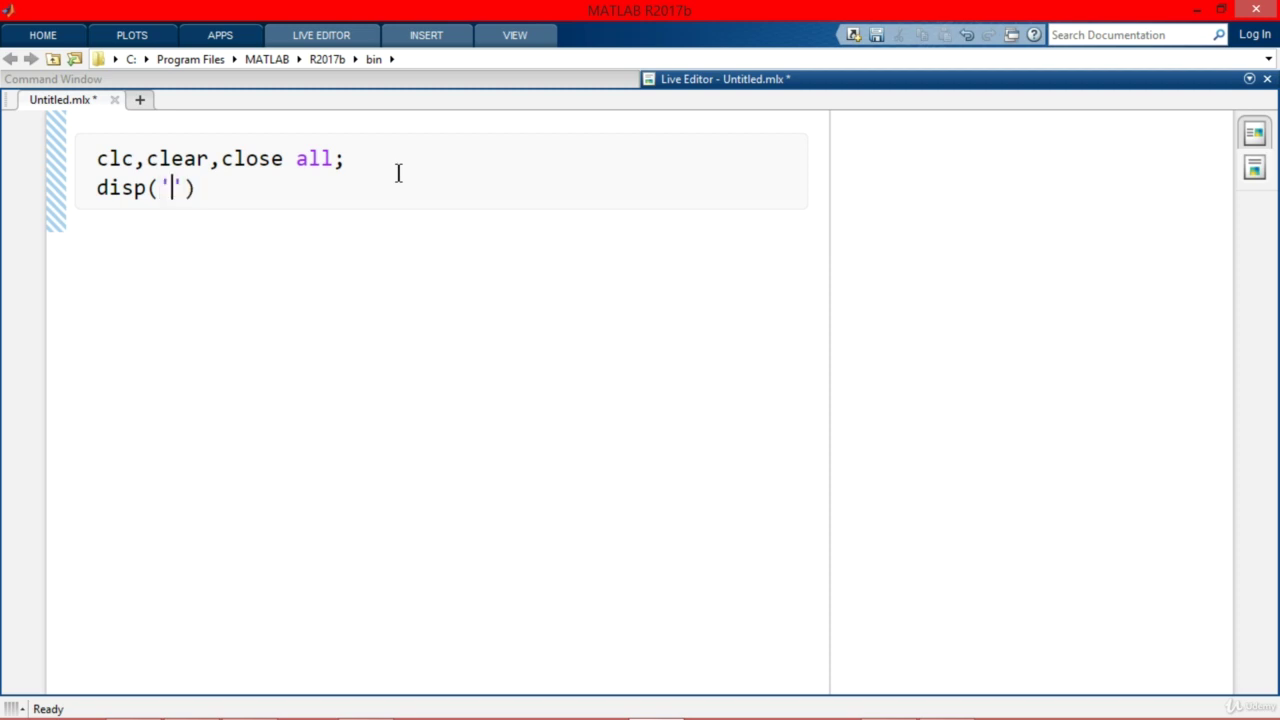
{"action": "type", "text": "matlab "}
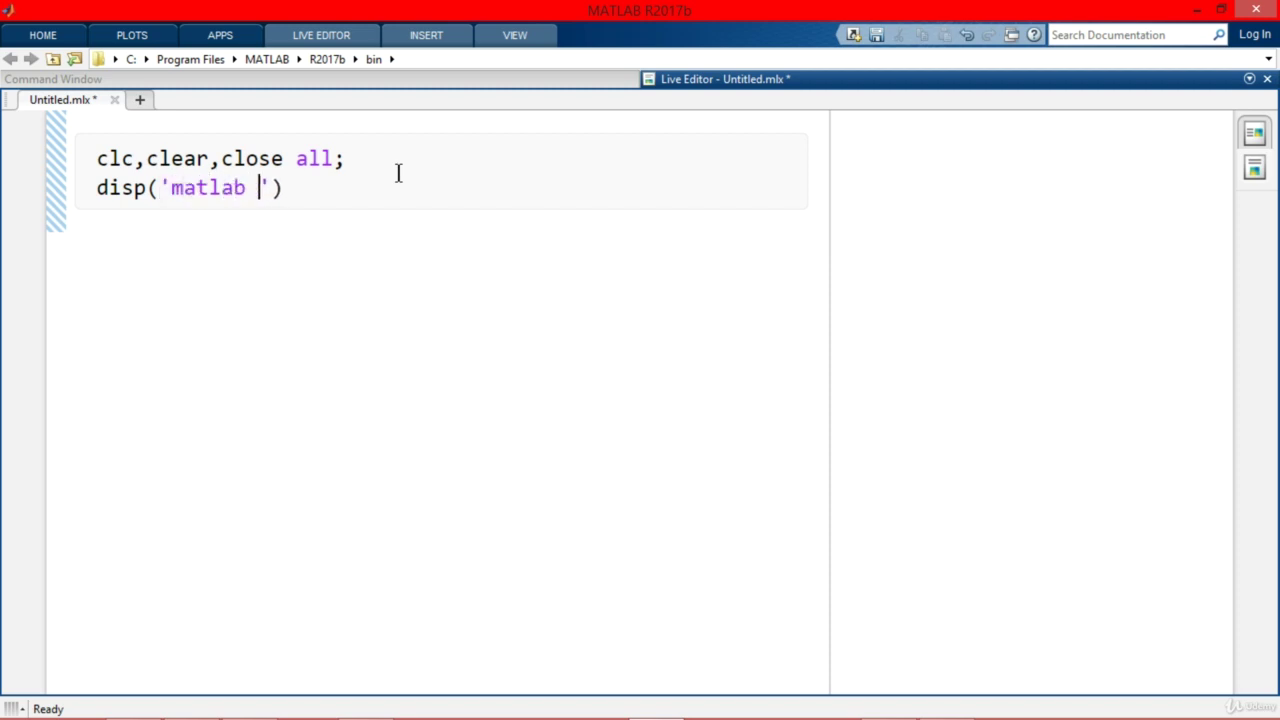
{"action": "type", "text": "program'"}
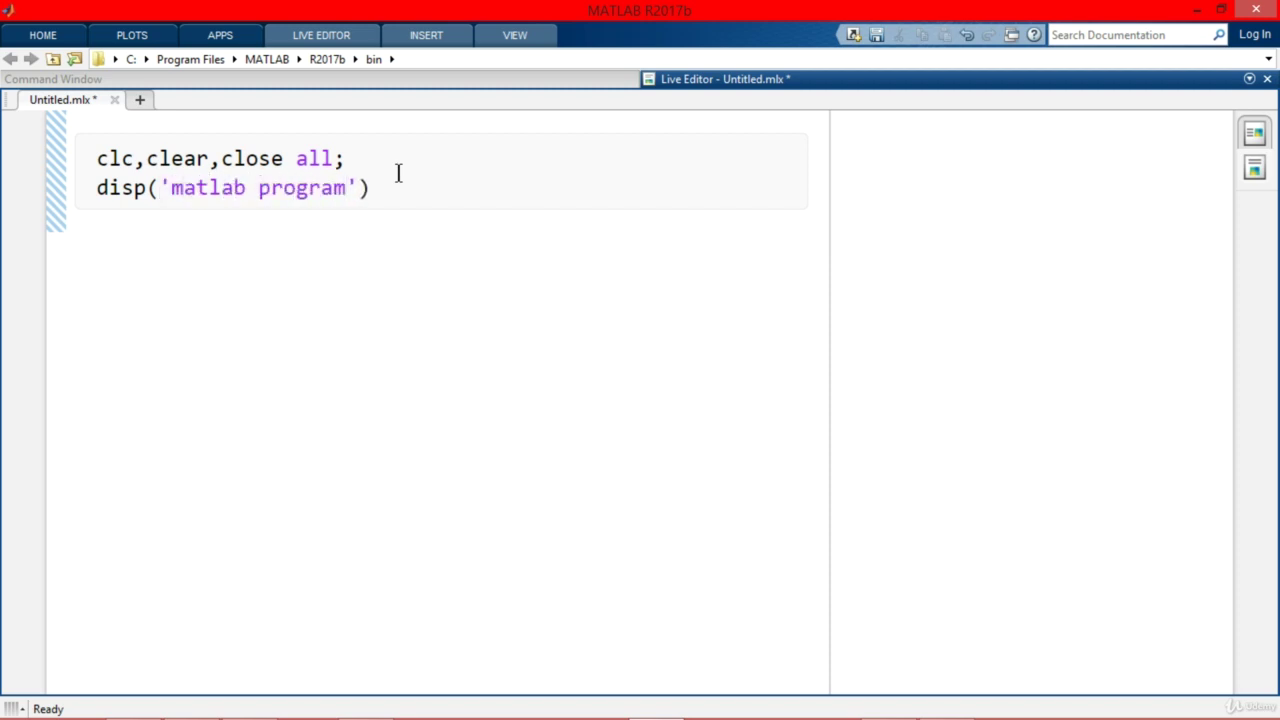
{"action": "type", "text": ")"}
- Insert a blank line after the first statement and copy the disp('matlab program') line
{"action": "left_click", "coordinate": [408, 157]}
{"action": "key", "text": "Return"}
{"action": "key", "text": "ctrl+Left"}
{"action": "key", "text": "ctrl+Left"}
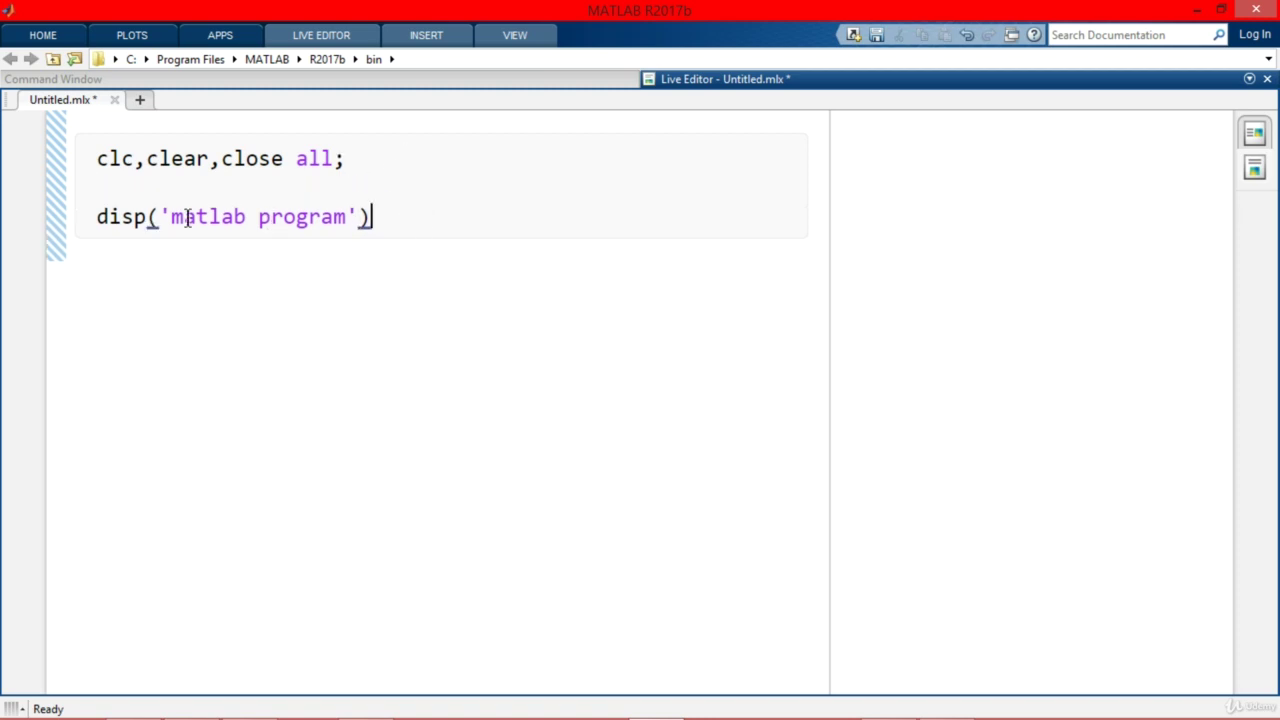
{"action": "key", "text": "ctrl+Left"}
{"action": "key", "text": "ctrl+Left"}
{"action": "key", "text": "ctrl+shift+Right"}
{"action": "key", "text": "ctrl+shift+Right"}
{"action": "key", "text": "ctrl+shift+Right"}
{"action": "key", "text": "ctrl+shift+Right"}
{"action": "key", "text": "ctrl+shift+Right"}
{"action": "key", "text": "ctrl+c"}
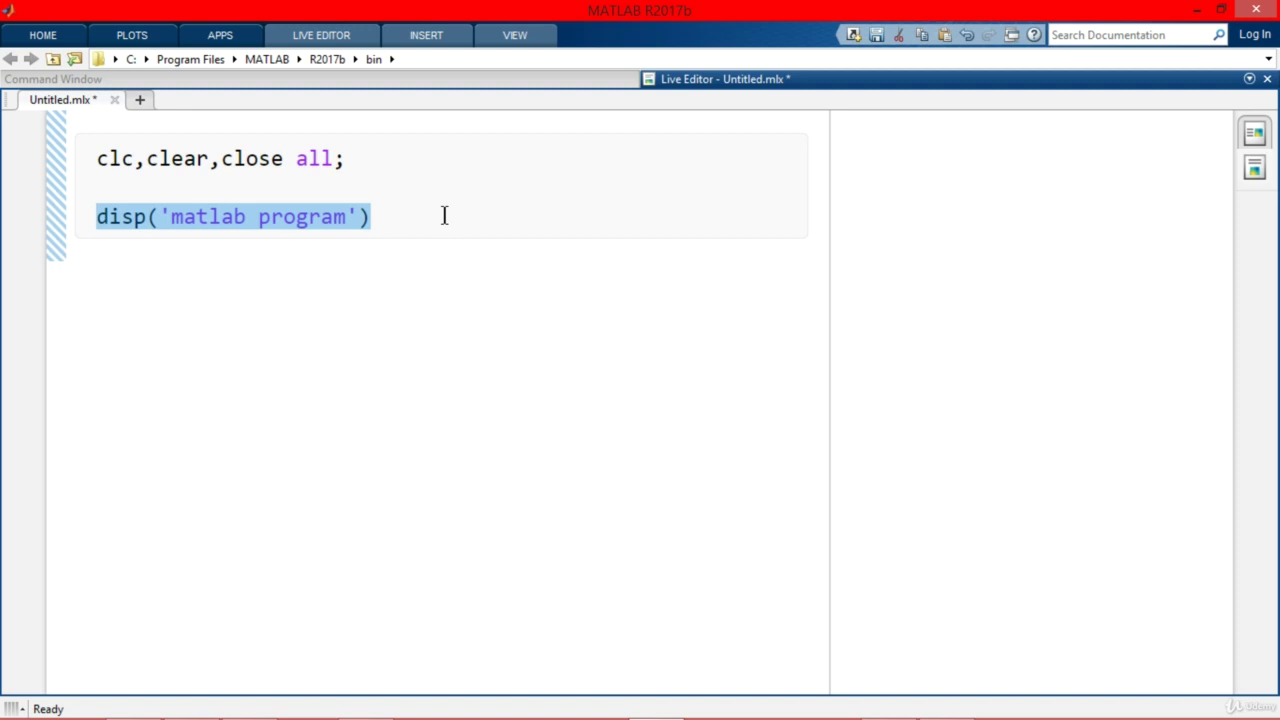
- Paste copies until five disp('matlab program') lines exist, then select all five
{"action": "key", "text": "Right"}
{"action": "key", "text": "Return"}
{"action": "key", "text": "ctrl+v"}
{"action": "key", "text": "Return"}
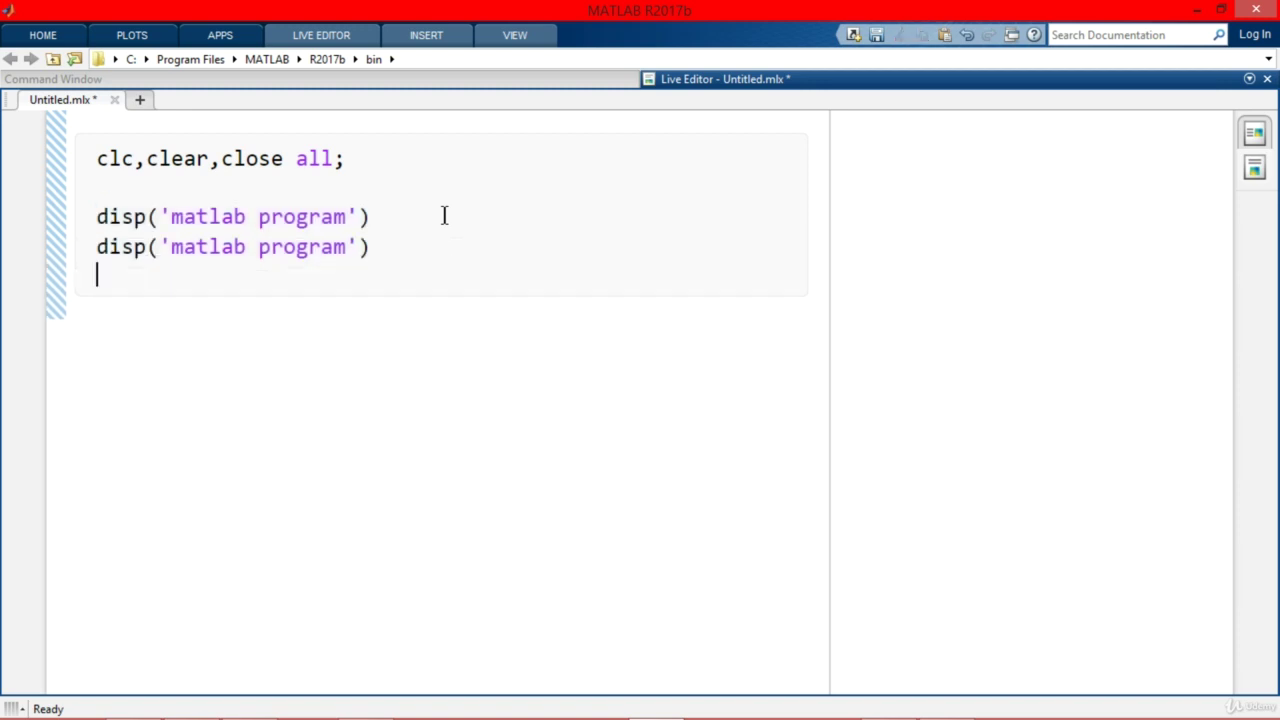
{"action": "key", "text": "ctrl+v"}
{"action": "key", "text": "Return"}
{"action": "key", "text": "ctrl+v"}
{"action": "key", "text": "Return"}
{"action": "key", "text": "ctrl+v"}
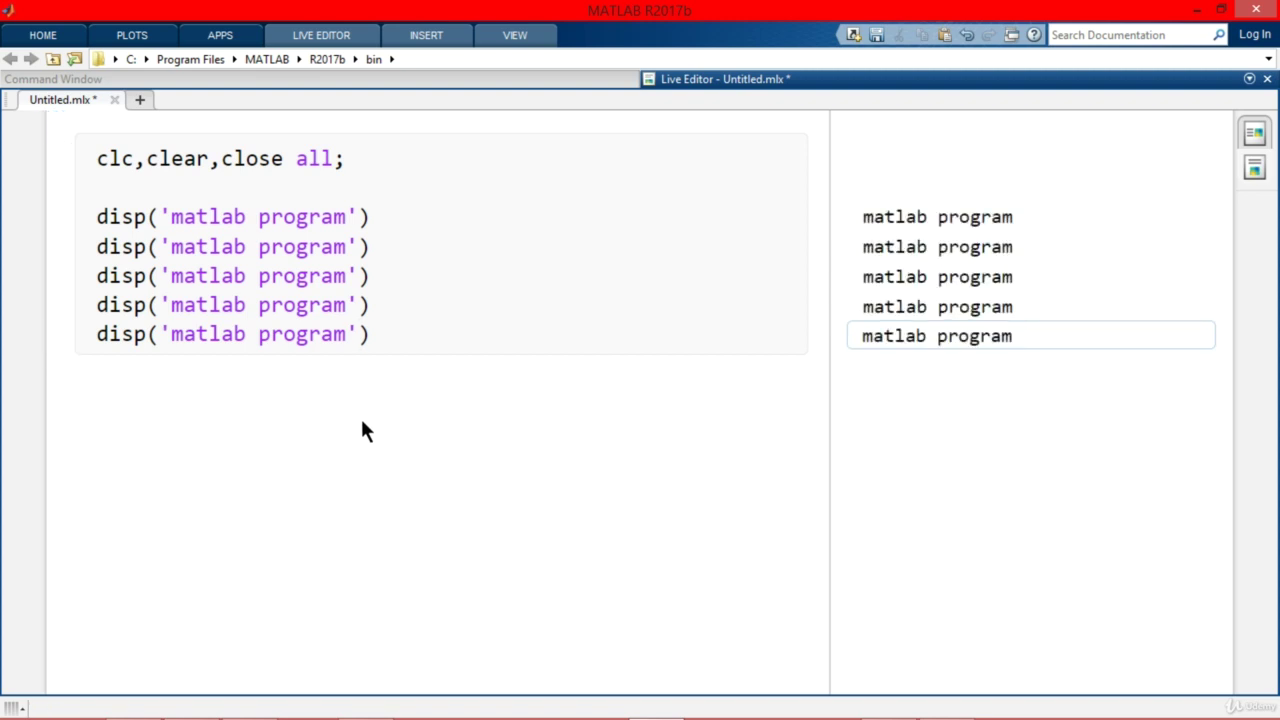
{"action": "left_click", "coordinate": [404, 344]}
{"action": "left_click", "coordinate": [97, 215]}
{"action": "left_click", "coordinate": [440, 347], "text": "shift"}
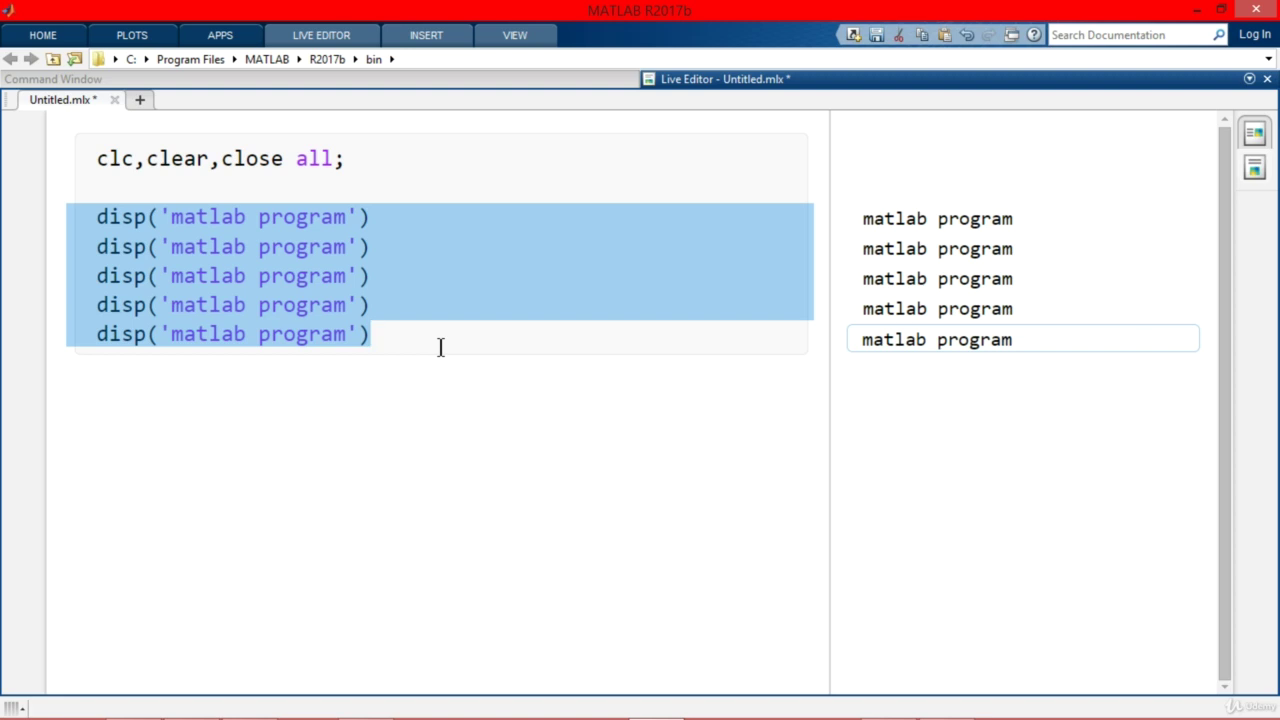
- Delete the five disp lines and write the loop header for a = 1:5
{"action": "key", "text": "Delete"}
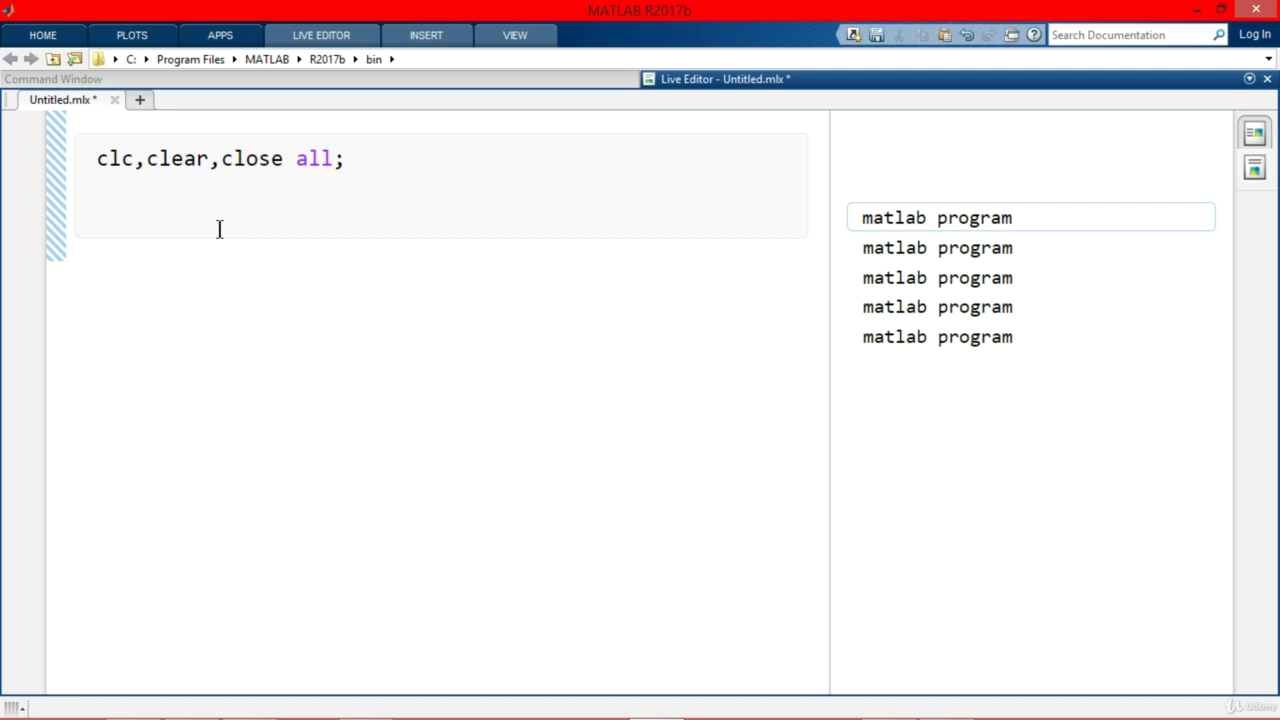
{"action": "type", "text": "for"}
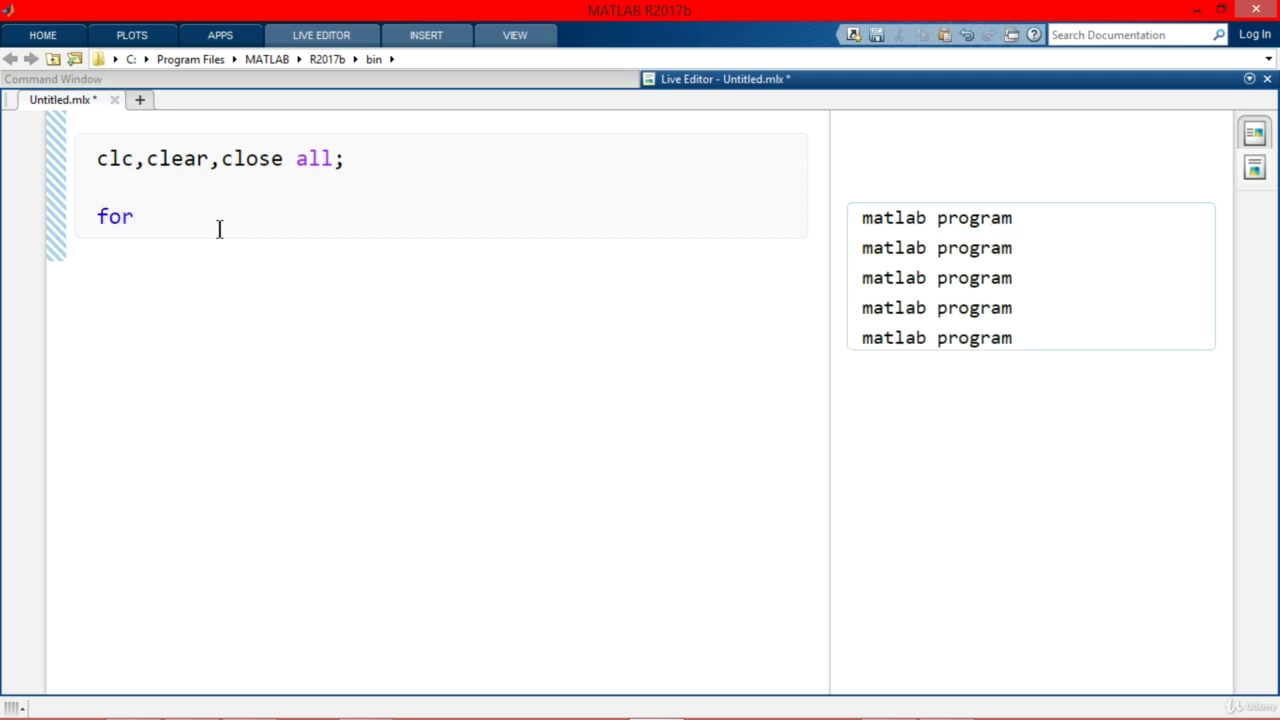
{"action": "type", "text": " a"}
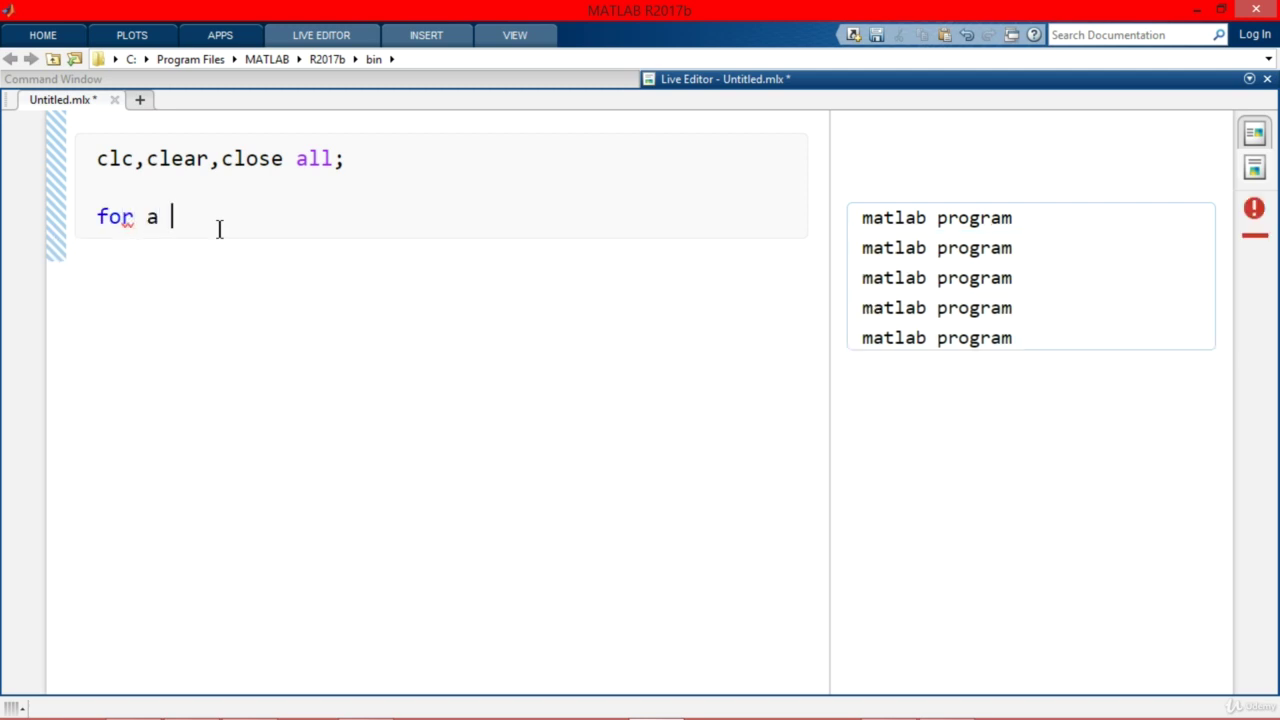
{"action": "type", "text": " = "}
{"action": "type", "text": "1"}
{"action": "type", "text": ":5"}
{"action": "type", "text": "0"}
{"action": "key", "text": "BackSpace"}
{"action": "key", "text": "Left"}
{"action": "key", "text": "Left"}
{"action": "key", "text": "Left"}
{"action": "key", "text": "Left"}
{"action": "key", "text": "Left"}
{"action": "key", "text": "Left"}
{"action": "key", "text": "Left"}
{"action": "key", "text": "shift+End"}
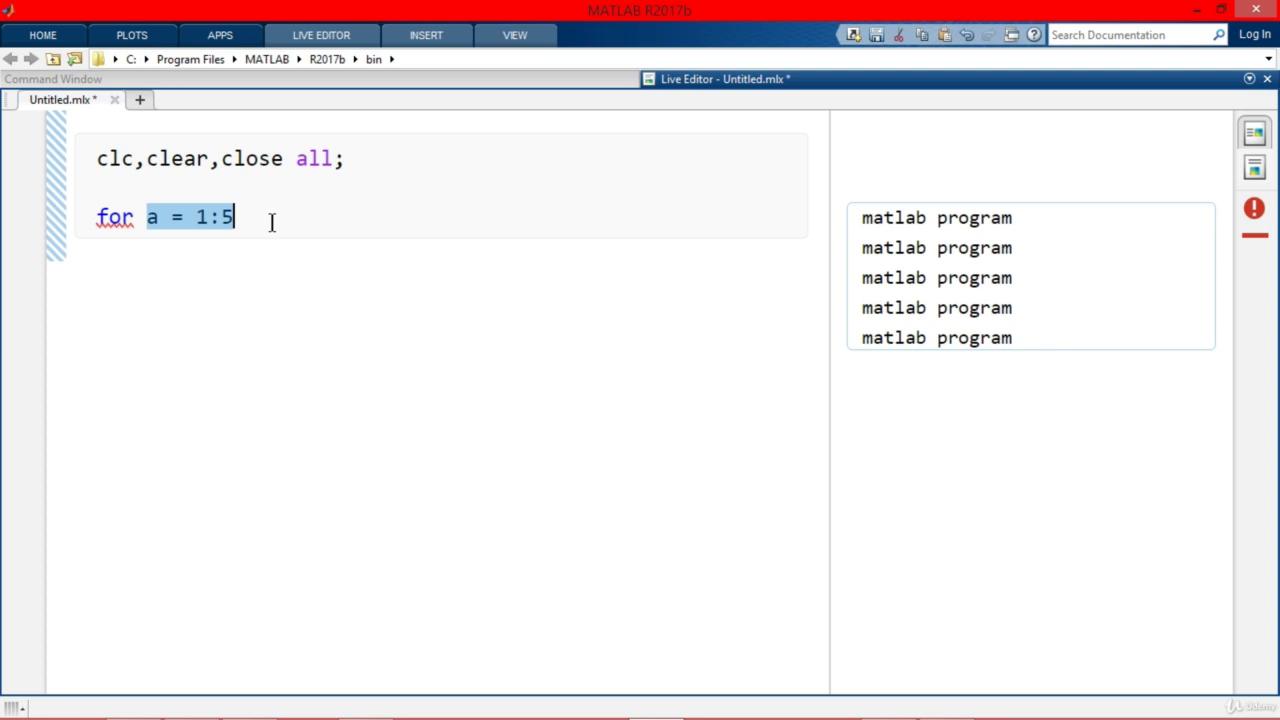
{"action": "key", "text": "Right"}
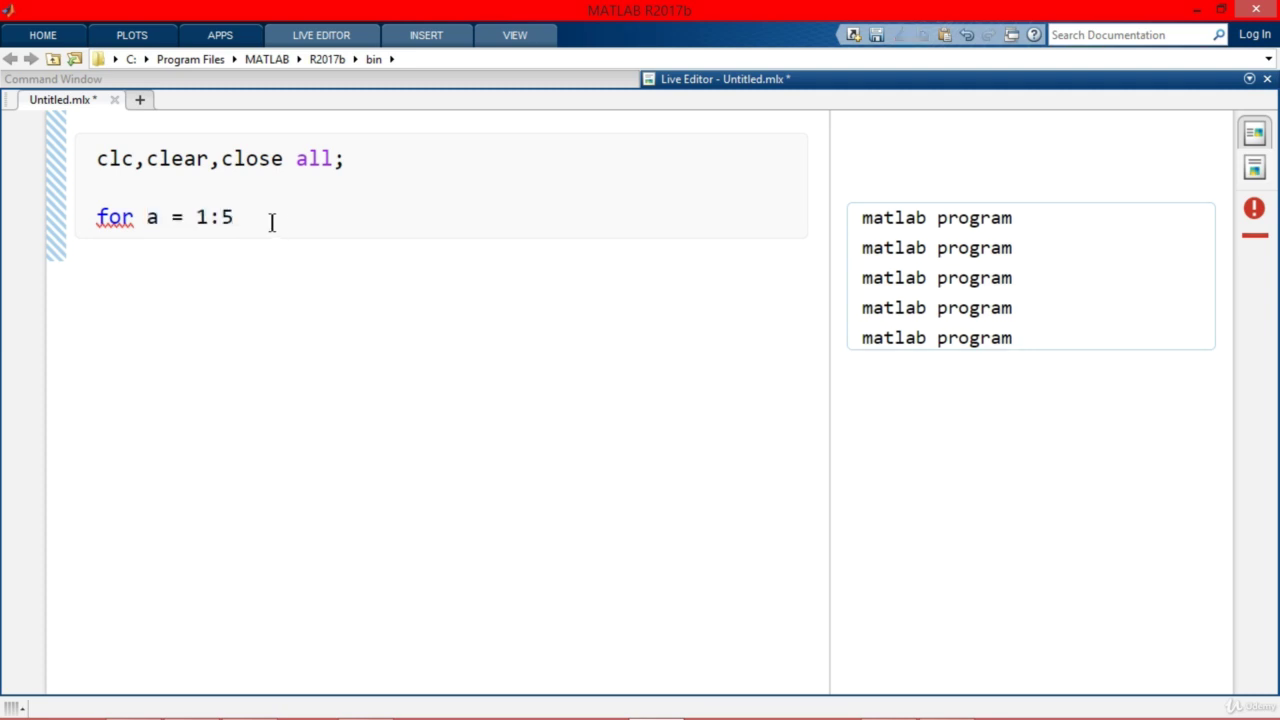
- Put disp('matlab program') inside the loop and close it with end
{"action": "key", "text": "Return"}
{"action": "type", "text": "disp"}
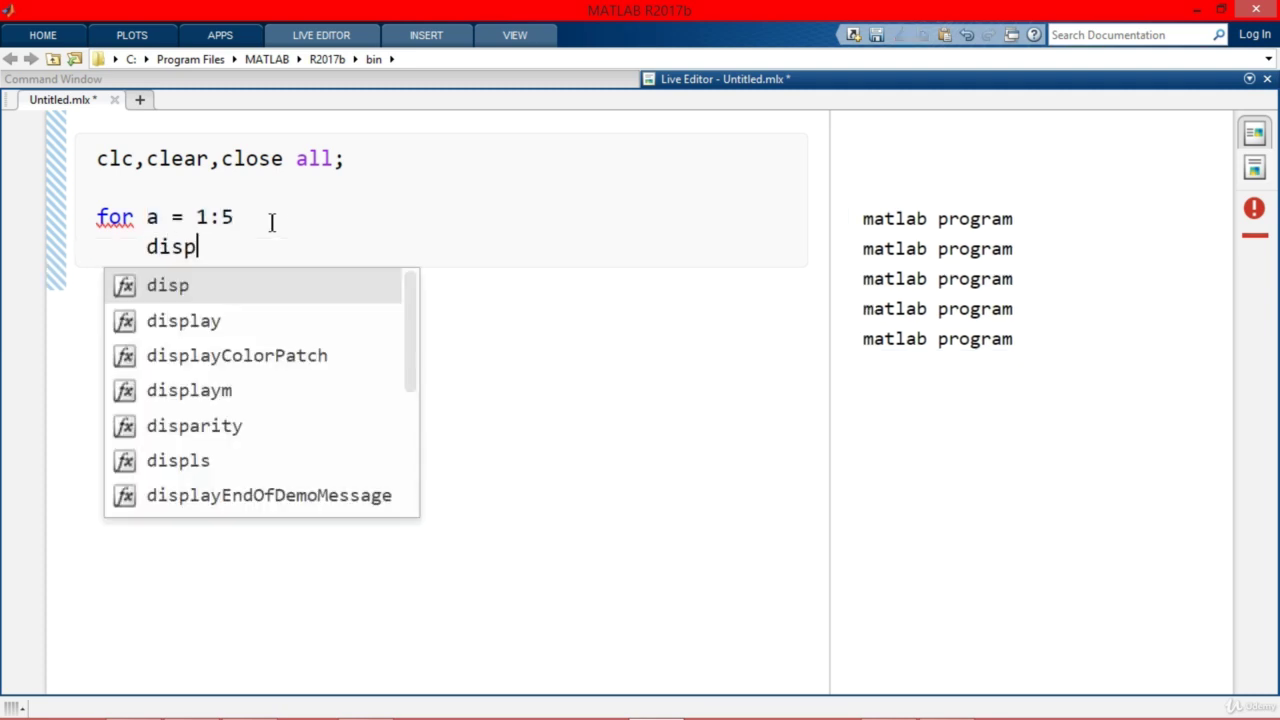
{"action": "key", "text": "BackSpace"}
{"action": "key", "text": "BackSpace"}
{"action": "key", "text": "BackSpace"}
{"action": "key", "text": "BackSpace"}
{"action": "type", "text": "disp('matlab program')"}
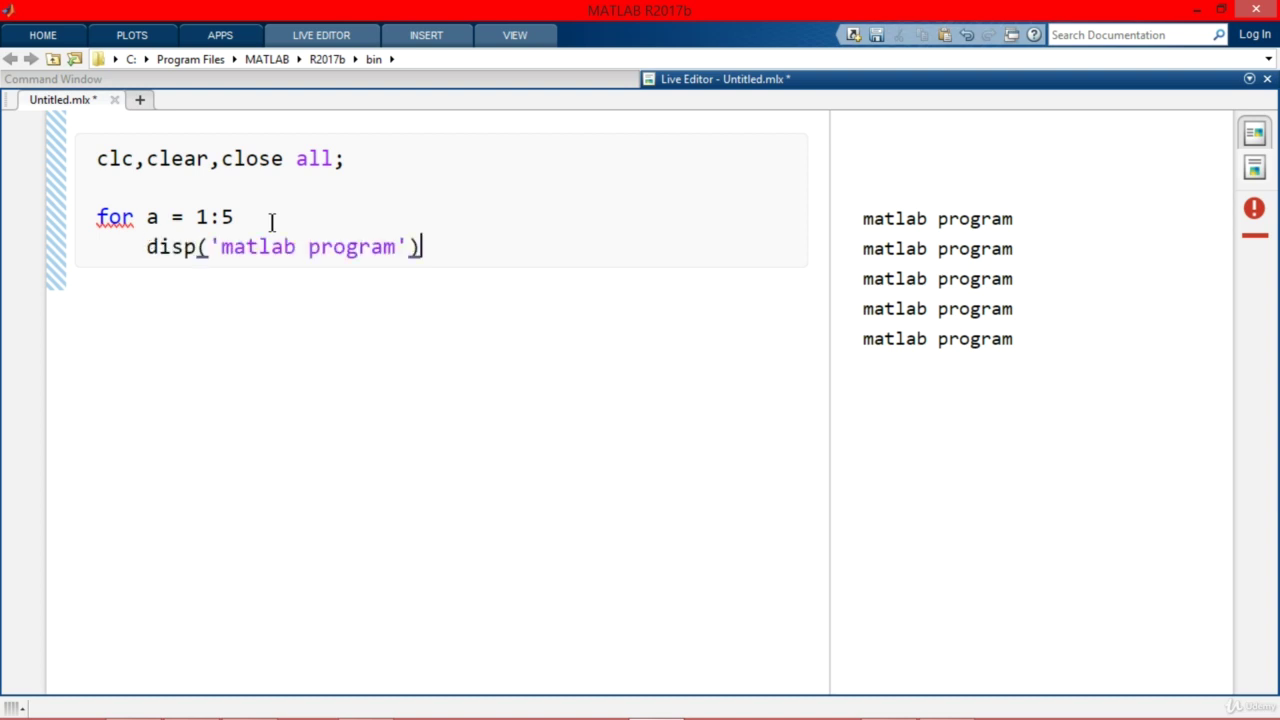
{"action": "key", "text": "Return"}
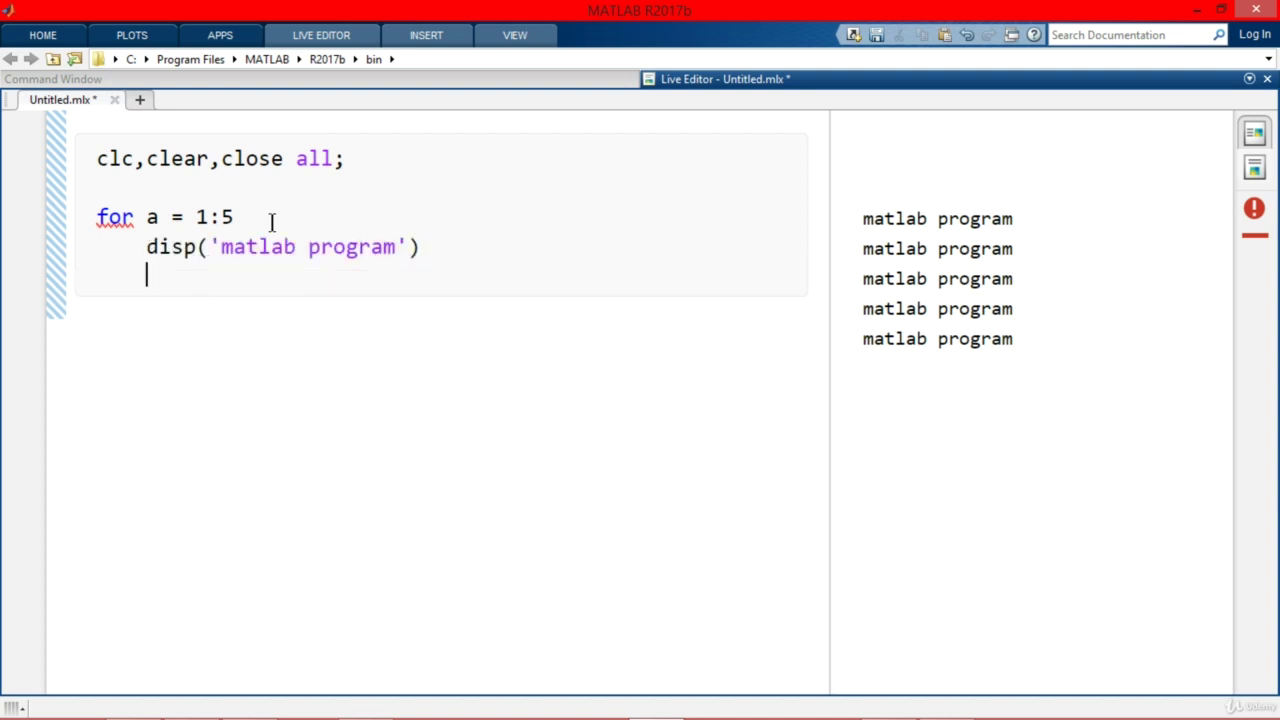
{"action": "type", "text": "end"}
{"action": "key", "text": "Return"}
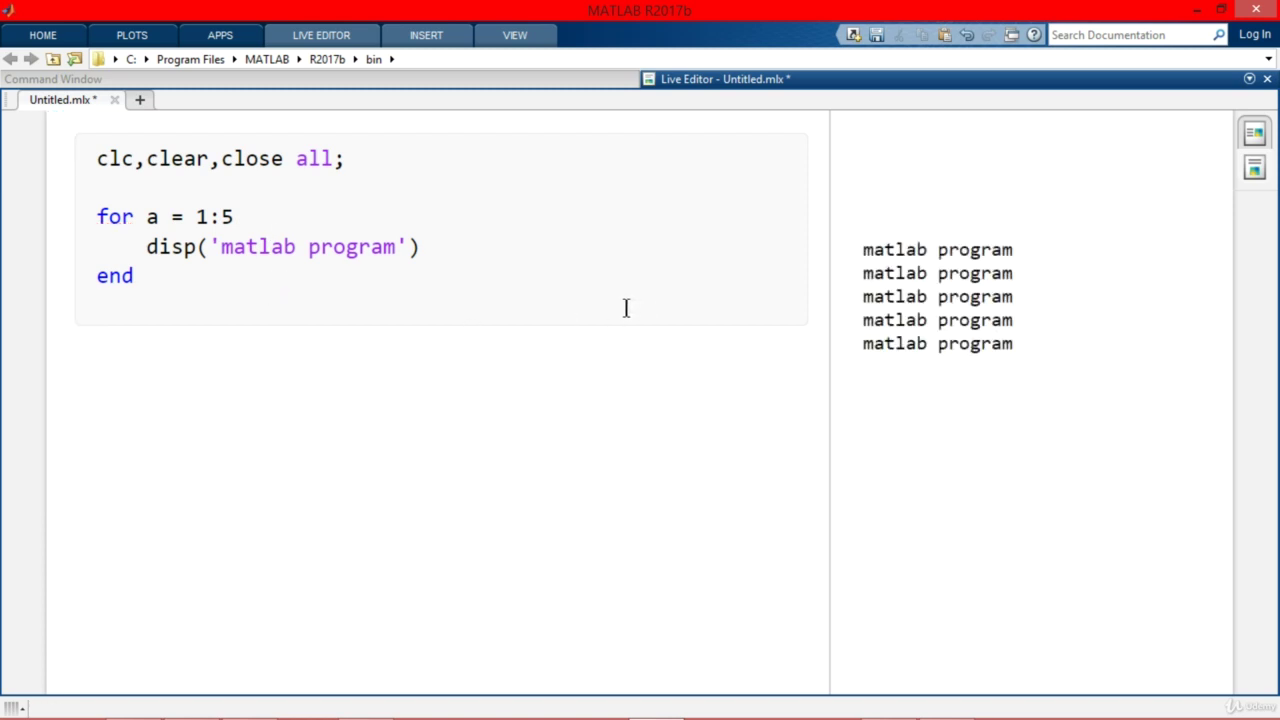
{"action": "left_click", "coordinate": [150, 247]}
{"action": "left_click_drag", "start_coordinate": [160, 247], "coordinate": [474, 251]}
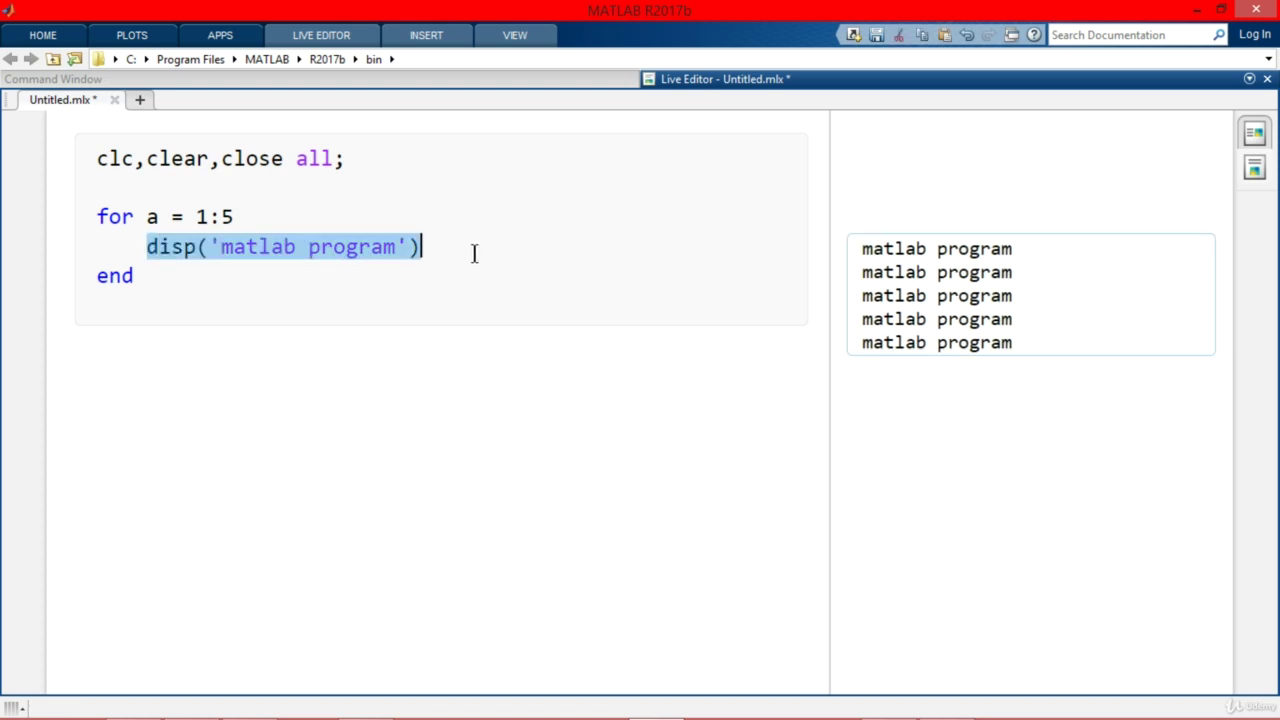
{"action": "left_click", "coordinate": [281, 312]}
{"action": "left_click", "coordinate": [270, 215]}
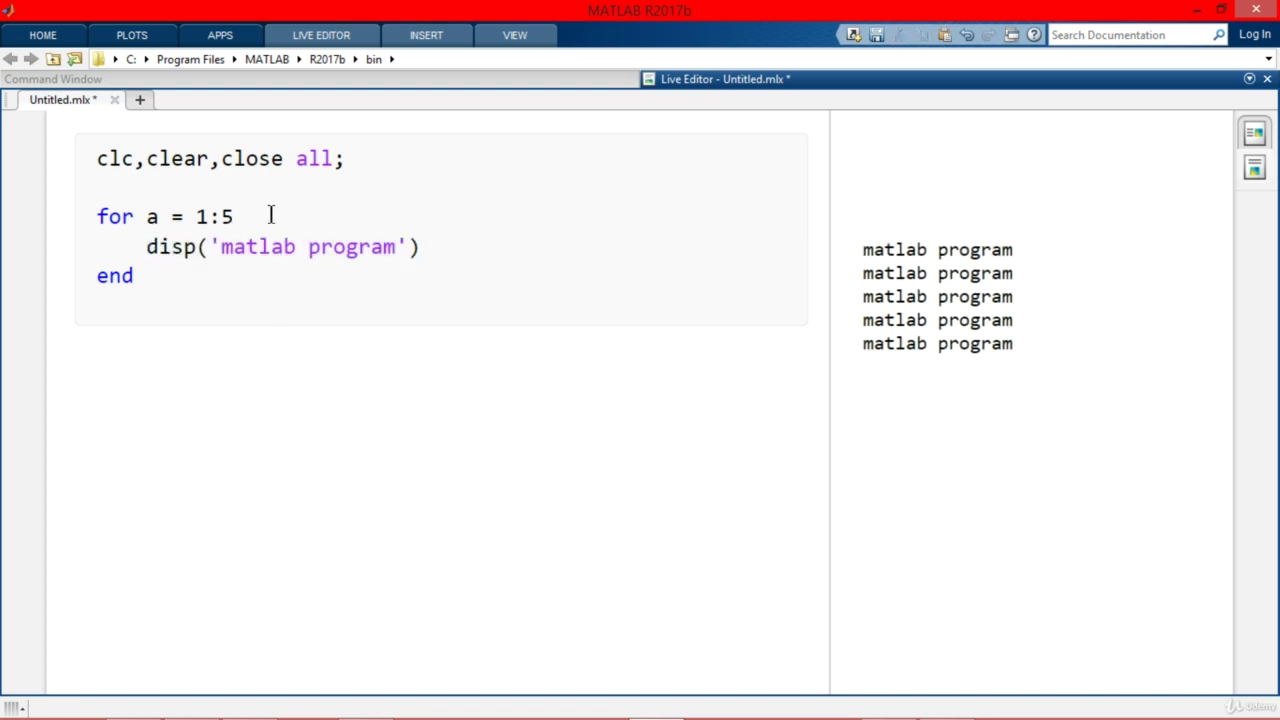
- Change the loop range from 1:5 to 1:50, rerun the section, and scroll the output
{"action": "left_click_drag", "start_coordinate": [220, 216], "coordinate": [273, 224]}
{"action": "type", "text": "50"}
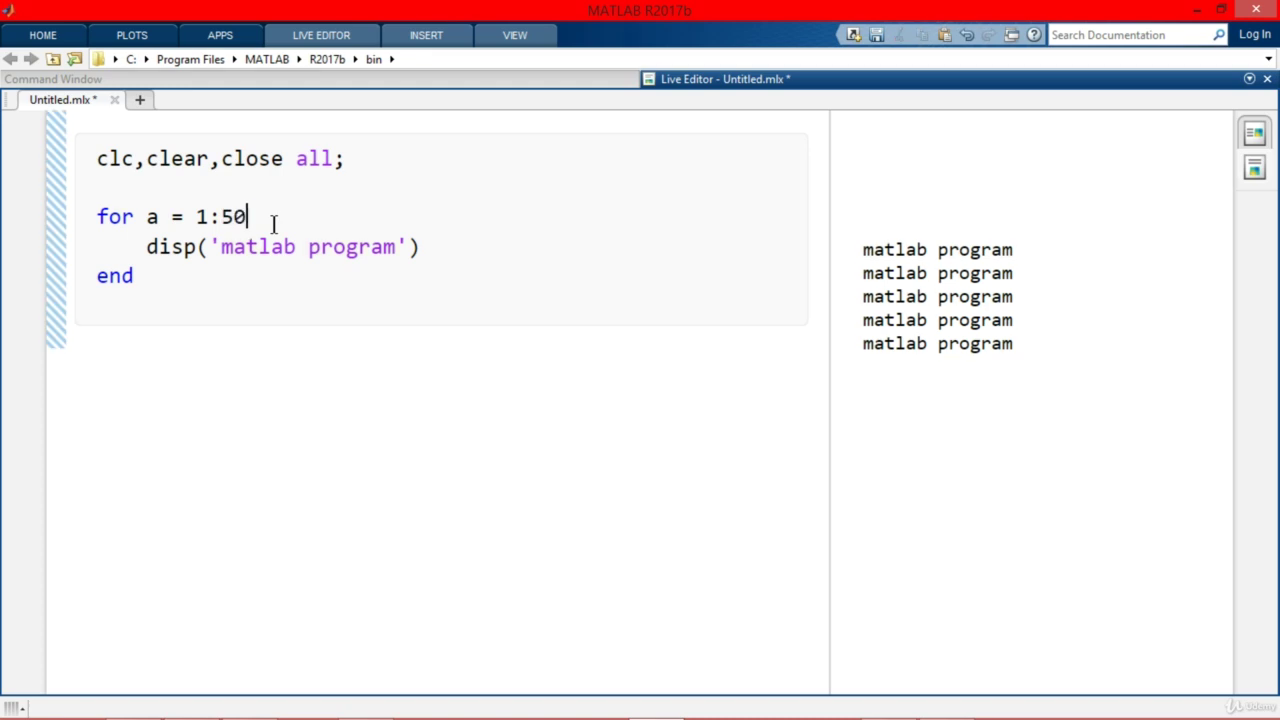
{"action": "left_click", "coordinate": [42, 302]}
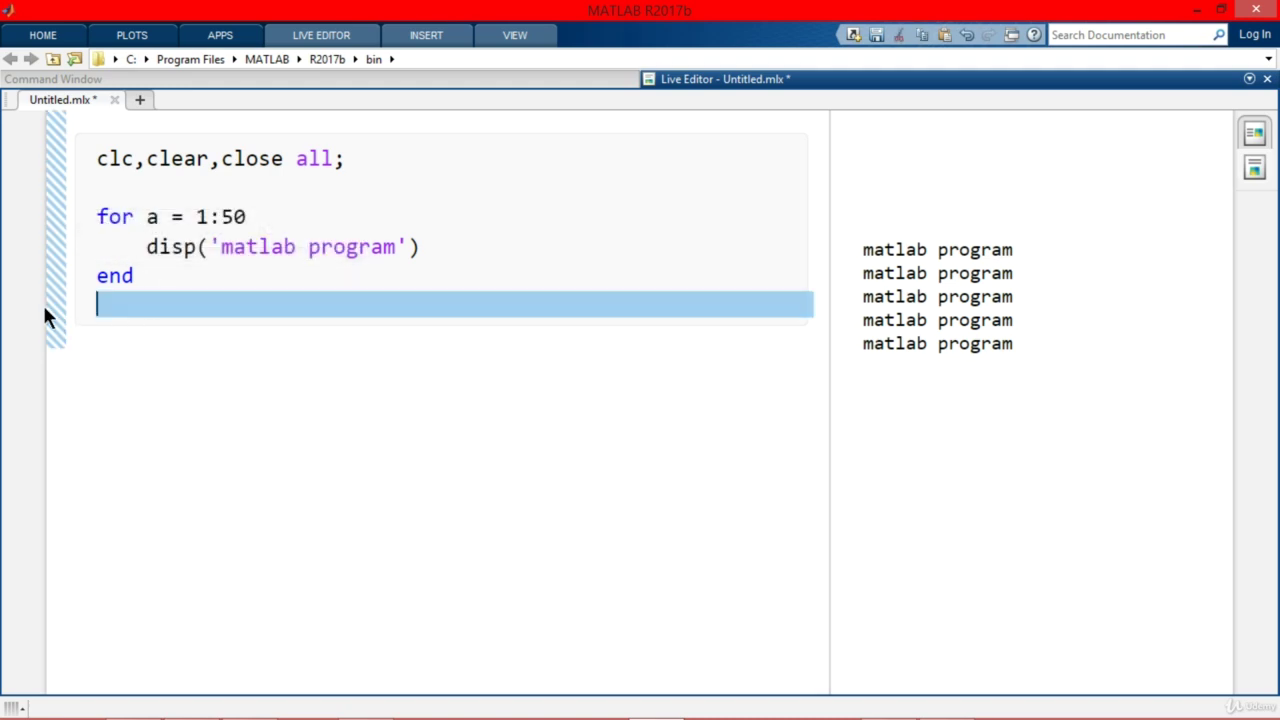
{"action": "left_click", "coordinate": [55, 285]}
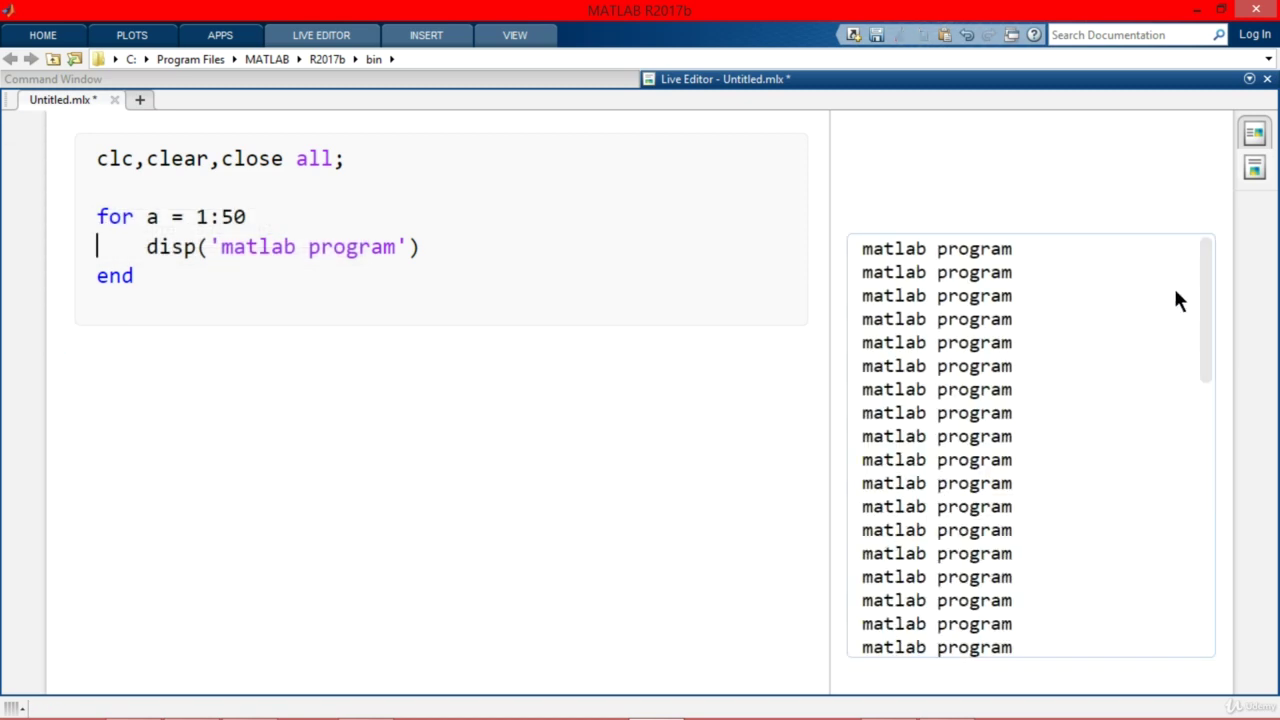
{"action": "scroll", "coordinate": [1185, 285], "scroll_direction": "down", "scroll_amount": 4}
{"action": "scroll", "coordinate": [1126, 360], "scroll_direction": "down", "scroll_amount": 4}
{"action": "scroll", "coordinate": [1090, 390], "scroll_direction": "down", "scroll_amount": 2}
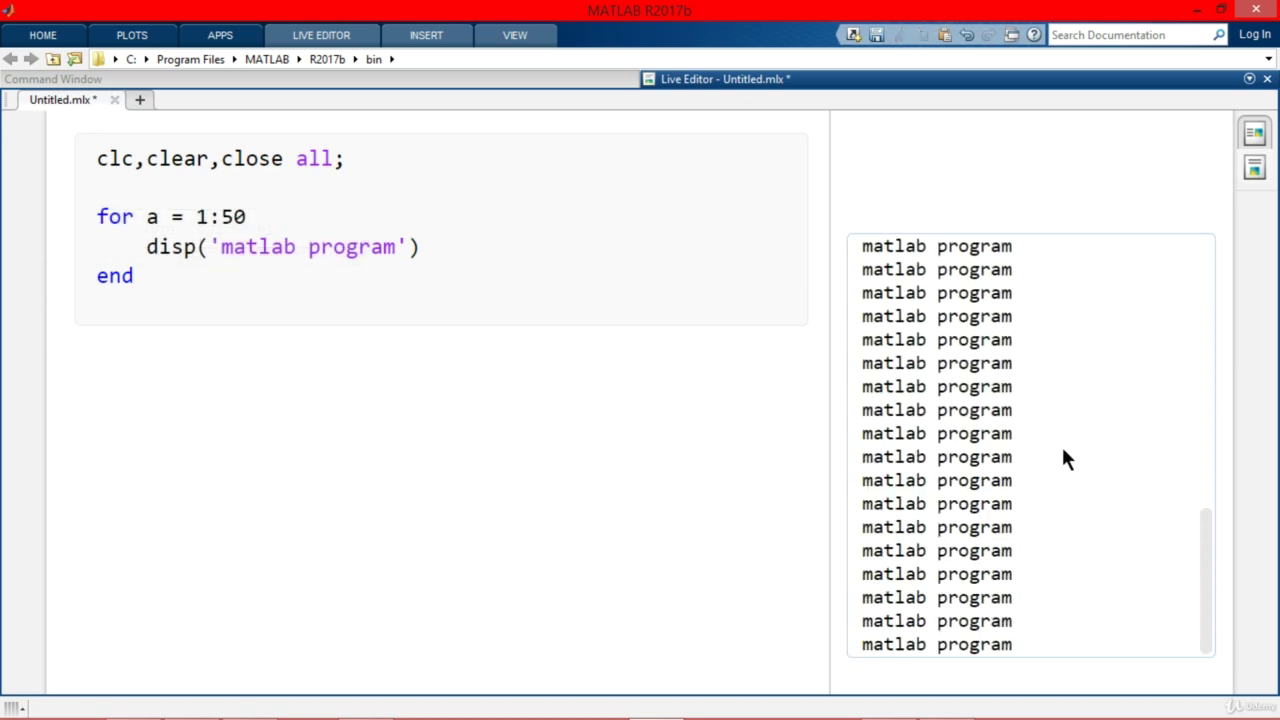
{"action": "scroll", "coordinate": [1063, 455], "scroll_direction": "up", "scroll_amount": 10}
- Add a statement inside the loop that displays the index a
{"action": "left_click", "coordinate": [426, 306]}
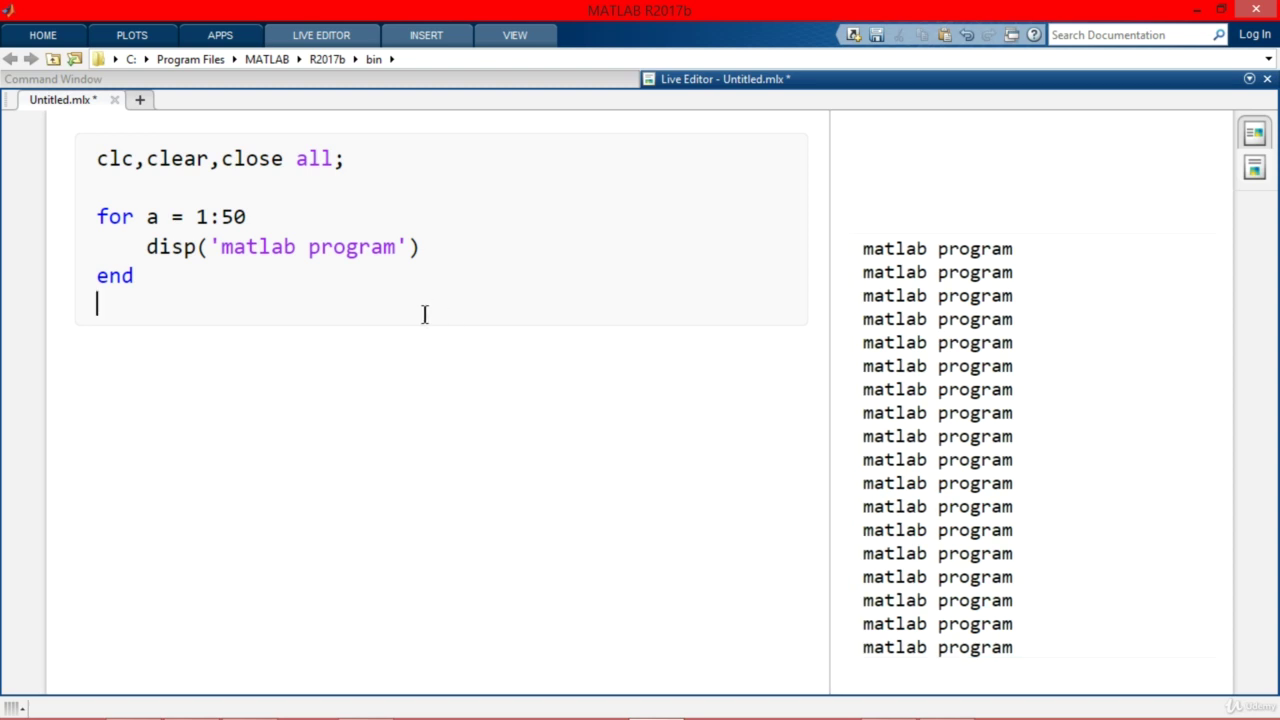
{"action": "left_click", "coordinate": [483, 251]}
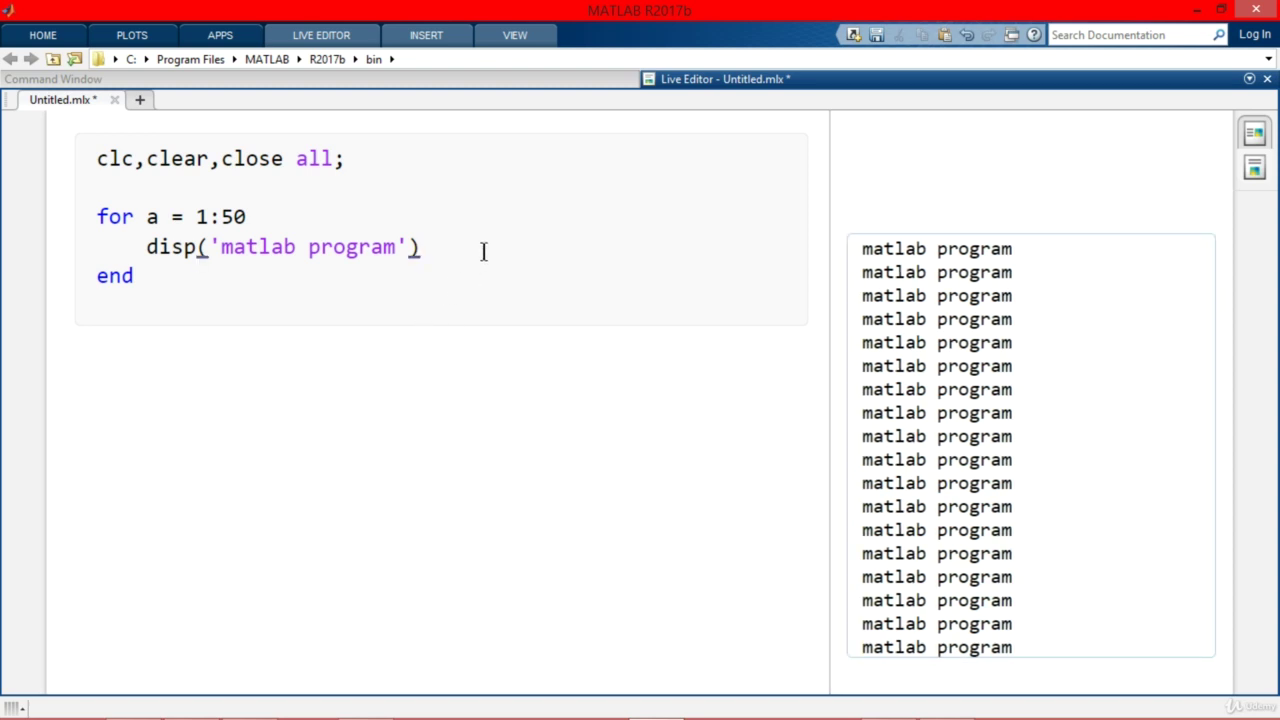
{"action": "key", "text": "Return"}
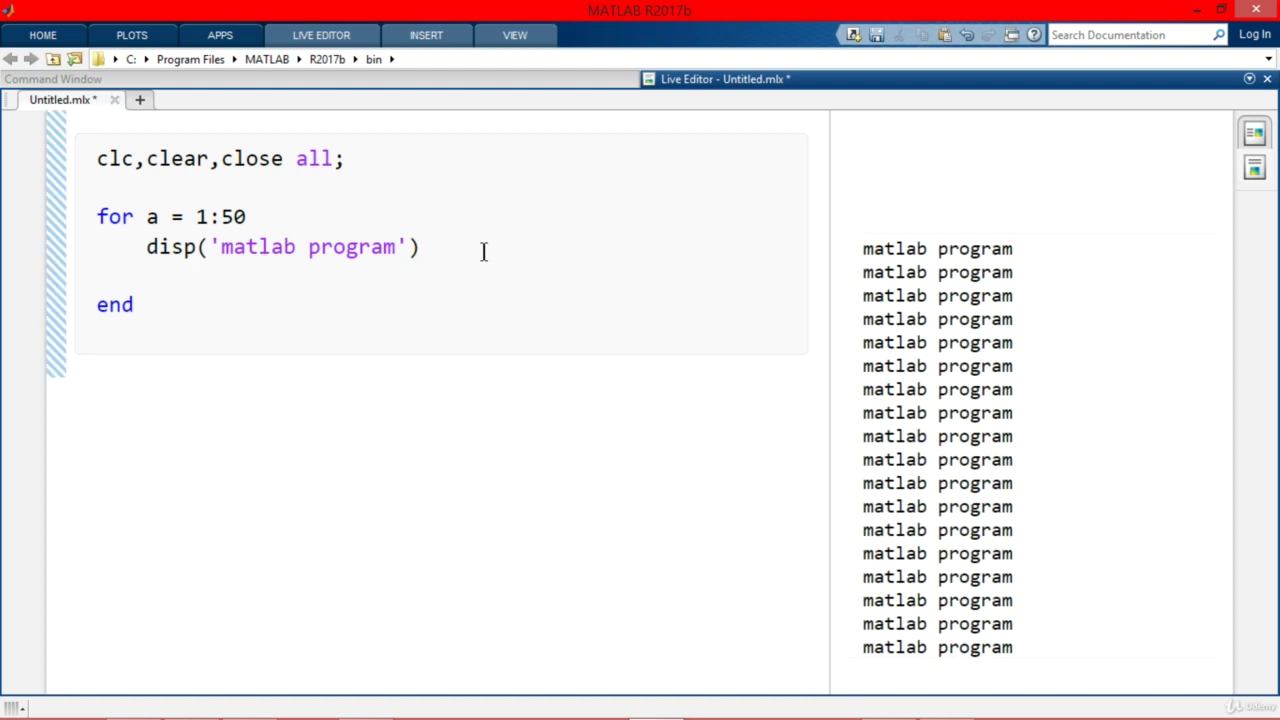
{"action": "key", "text": "BackSpace"}
{"action": "key", "text": "BackSpace"}
{"action": "key", "text": "BackSpace"}
{"action": "key", "text": "BackSpace"}
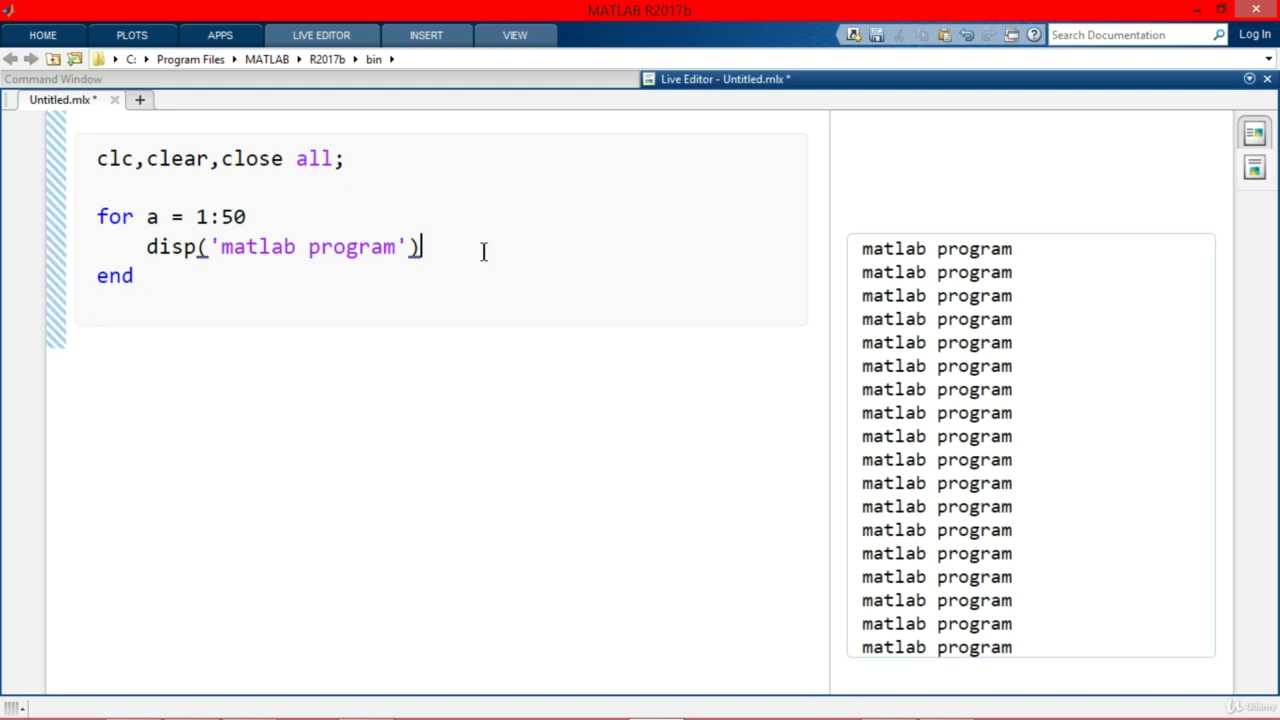
{"action": "key", "text": "BackSpace"}
{"action": "type", "text": ")"}
- Trim the loop range back to 1:5 and rerun the script
{"action": "left_click", "coordinate": [311, 226]}
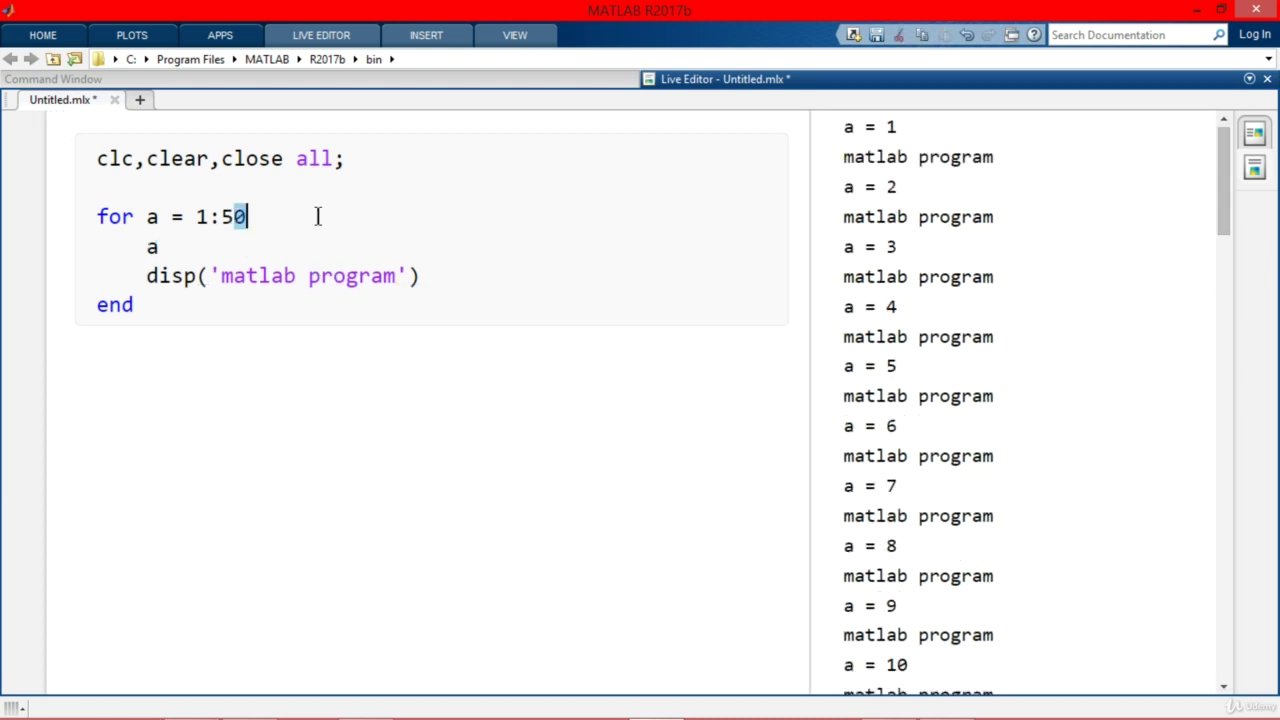
{"action": "key", "text": "BackSpace"}
{"action": "key", "text": "ctrl+Return"}
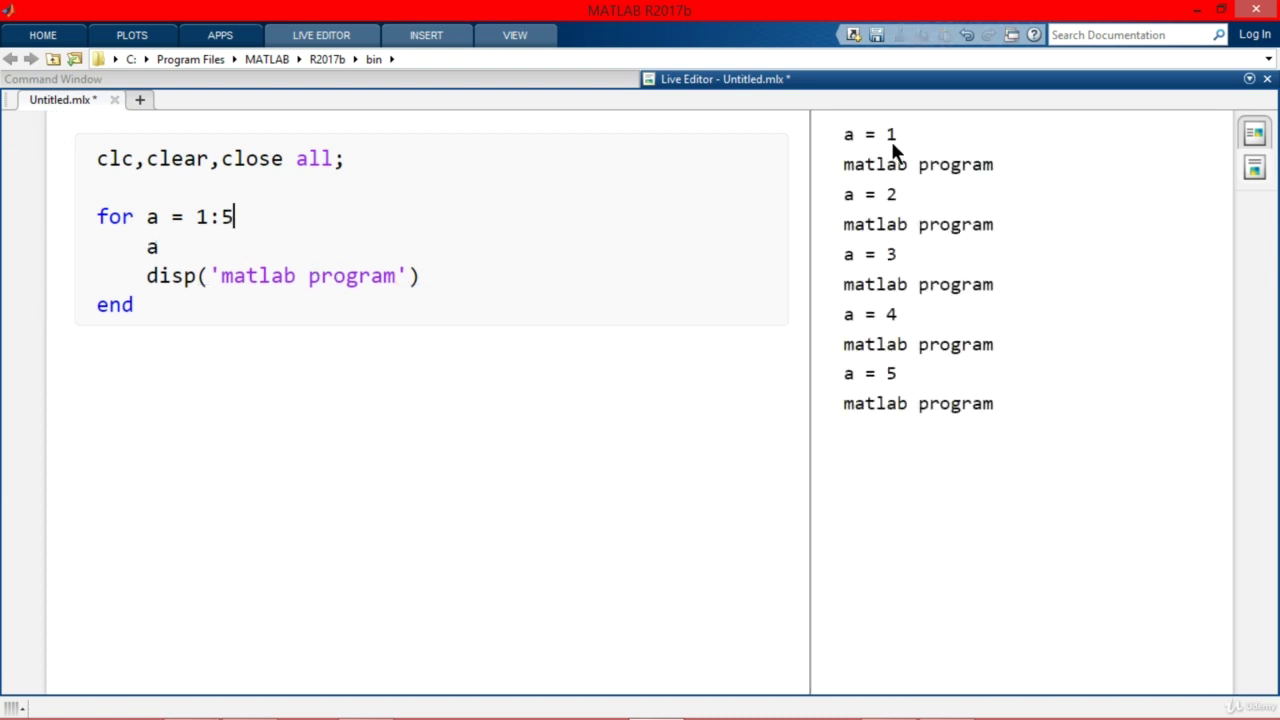
- Comment the a line with '% statement 1' and the disp line with '% statement 2'
{"action": "left_click", "coordinate": [283, 255]}
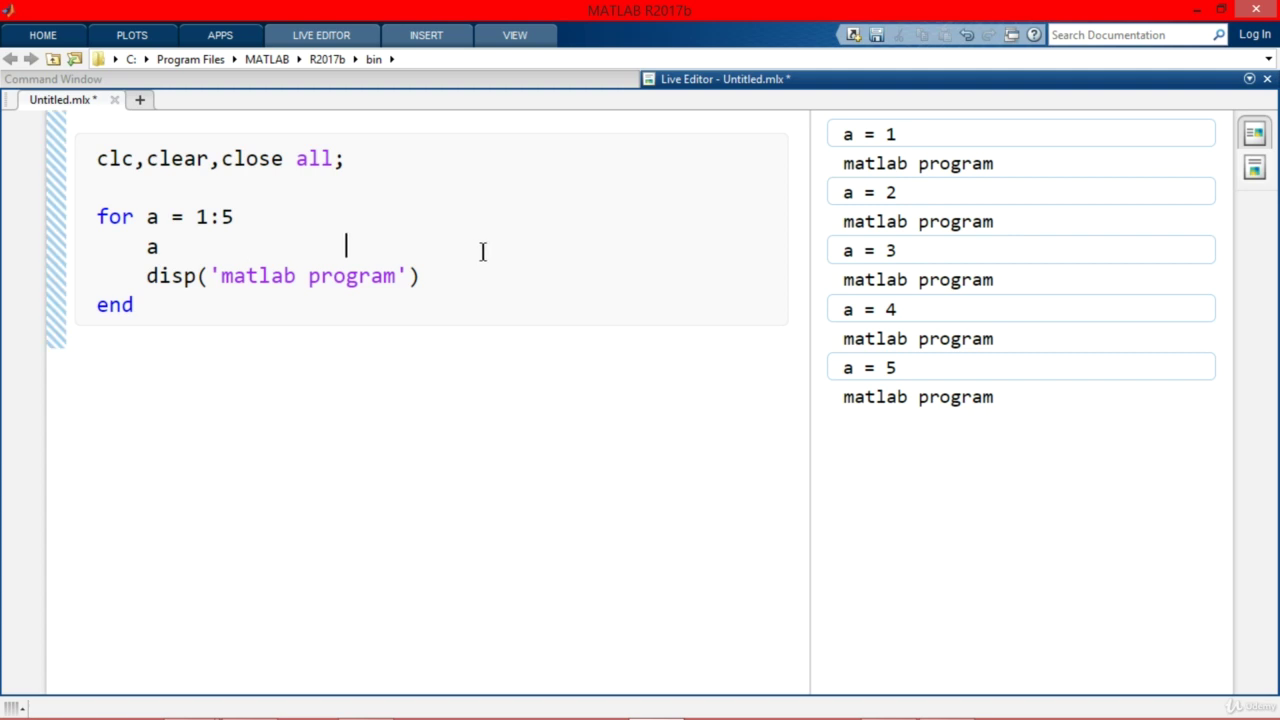
{"action": "type", "text": "% statement 1"}
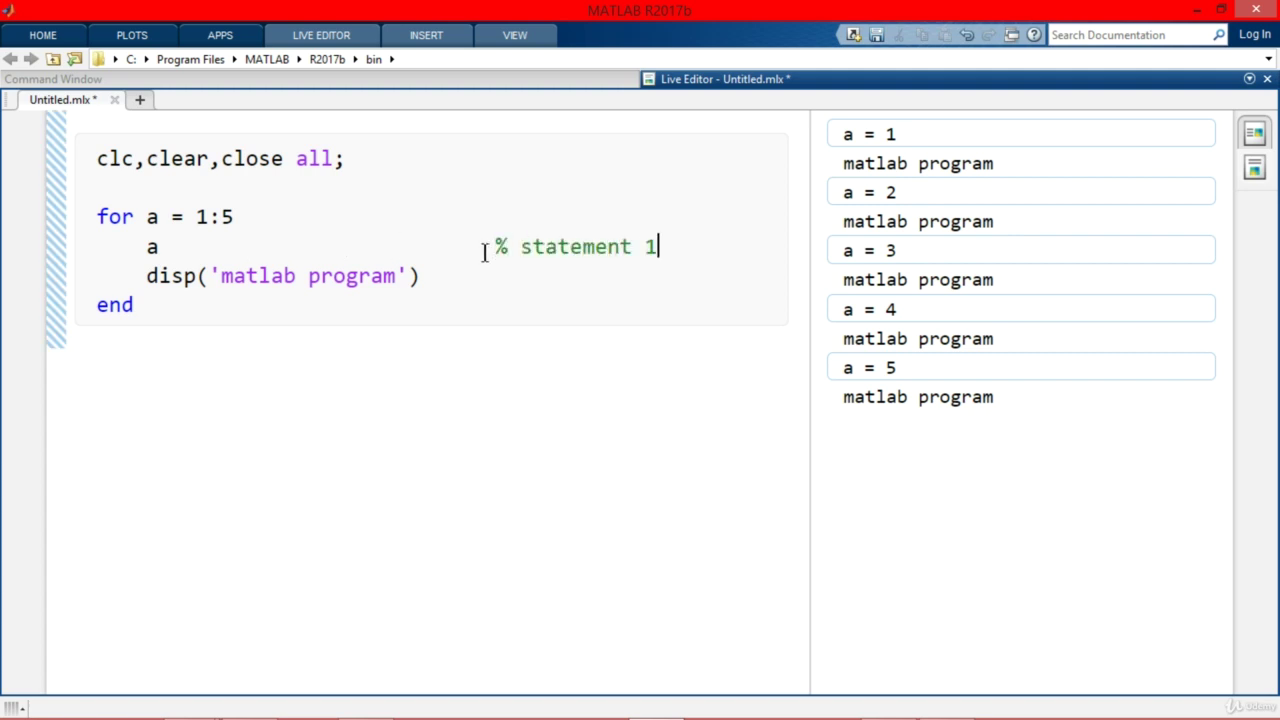
{"action": "key", "text": "Down"}
{"action": "key", "text": "BackSpace"}
{"action": "key", "text": "BackSpace"}
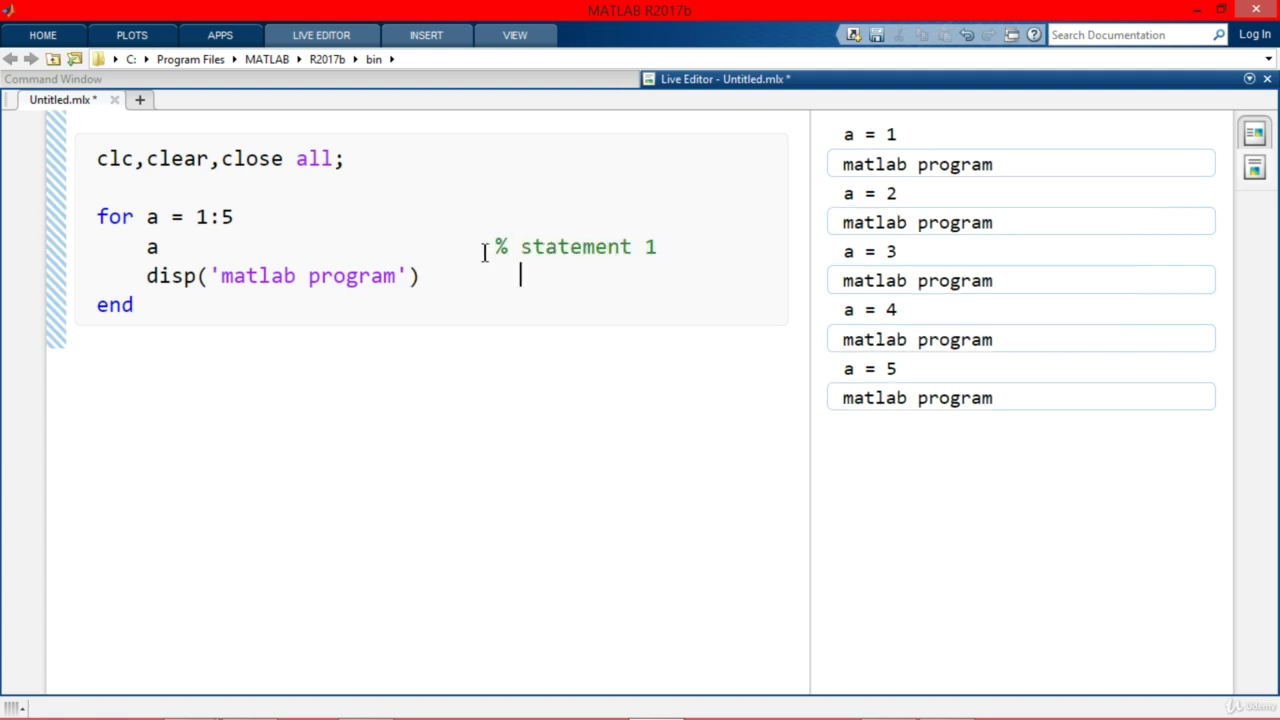
{"action": "key", "text": "BackSpace"}
{"action": "type", "text": "%"}
{"action": "key", "text": "BackSpace"}
{"action": "key", "text": "BackSpace"}
{"action": "type", "text": "% stateme"}
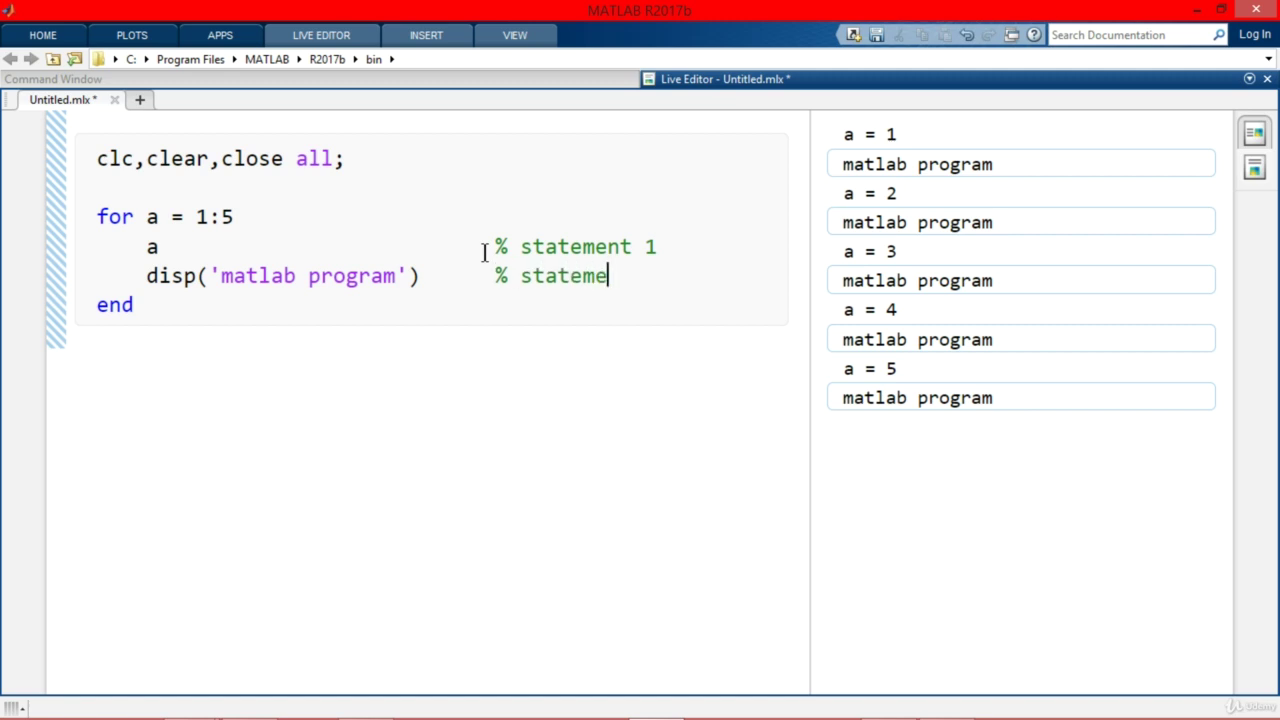
{"action": "type", "text": "nt 2"}
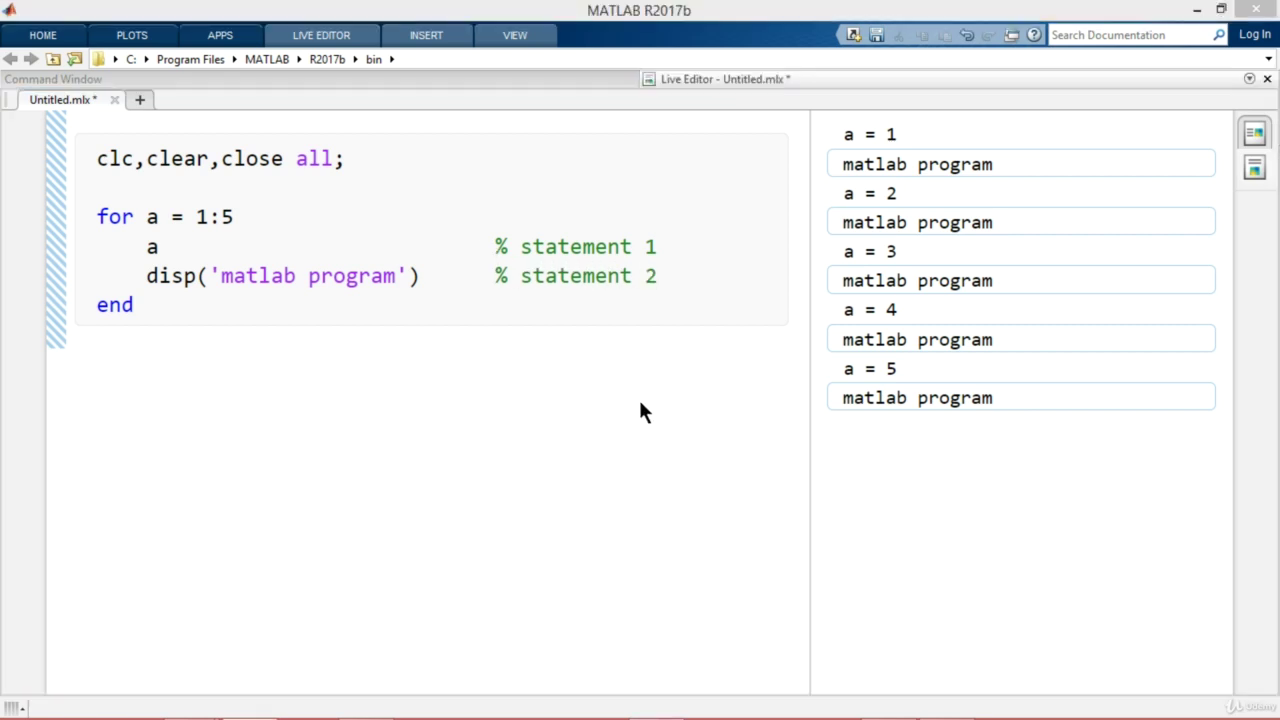
{"action": "left_click", "coordinate": [650, 314]}
- Rerun the script and highlight the loop statements to inspect their outputs
{"action": "key", "text": "F5"}
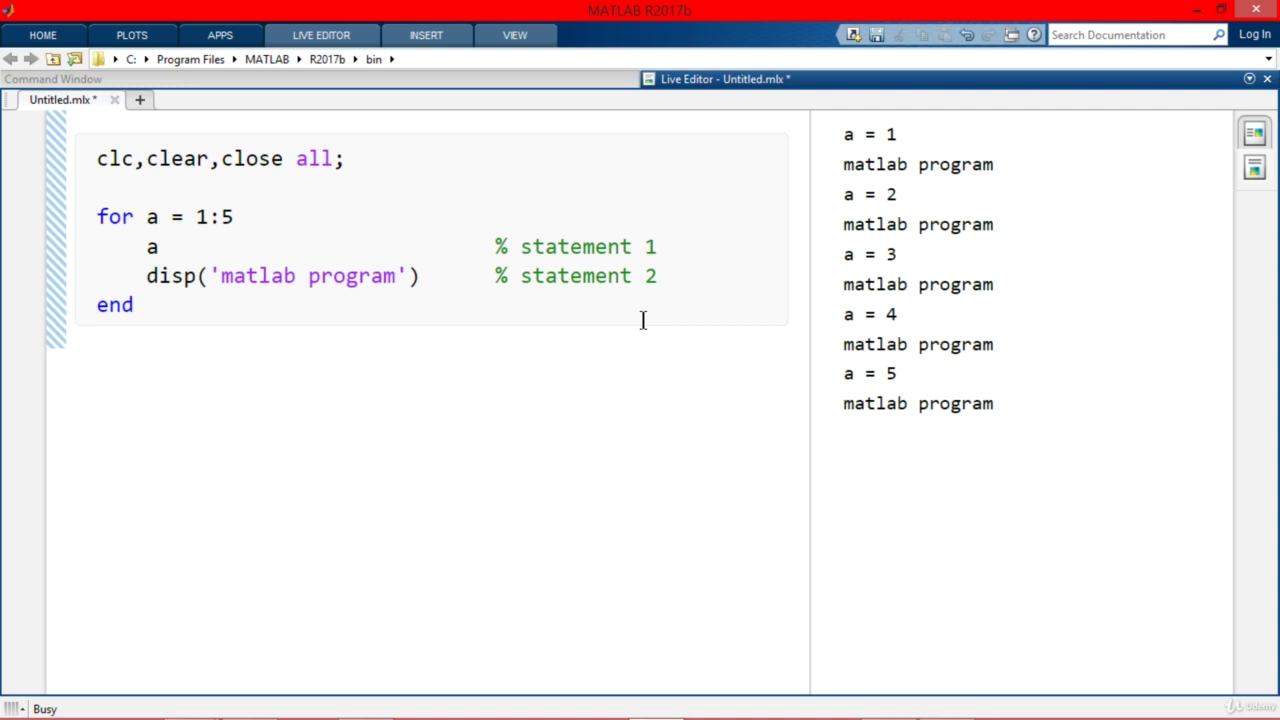
{"action": "double_click", "coordinate": [200, 217]}
{"action": "left_click", "coordinate": [179, 304]}
{"action": "left_click_drag", "start_coordinate": [144, 247], "coordinate": [172, 248]}
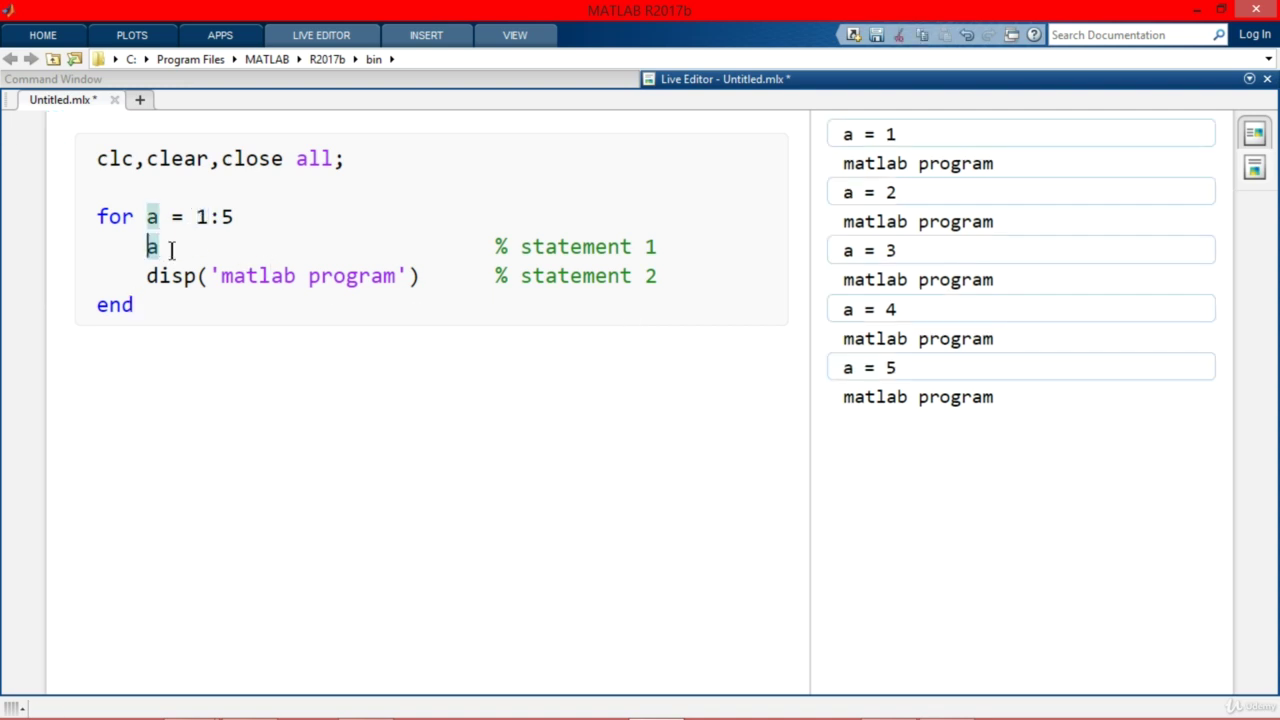
{"action": "left_click", "coordinate": [152, 280]}
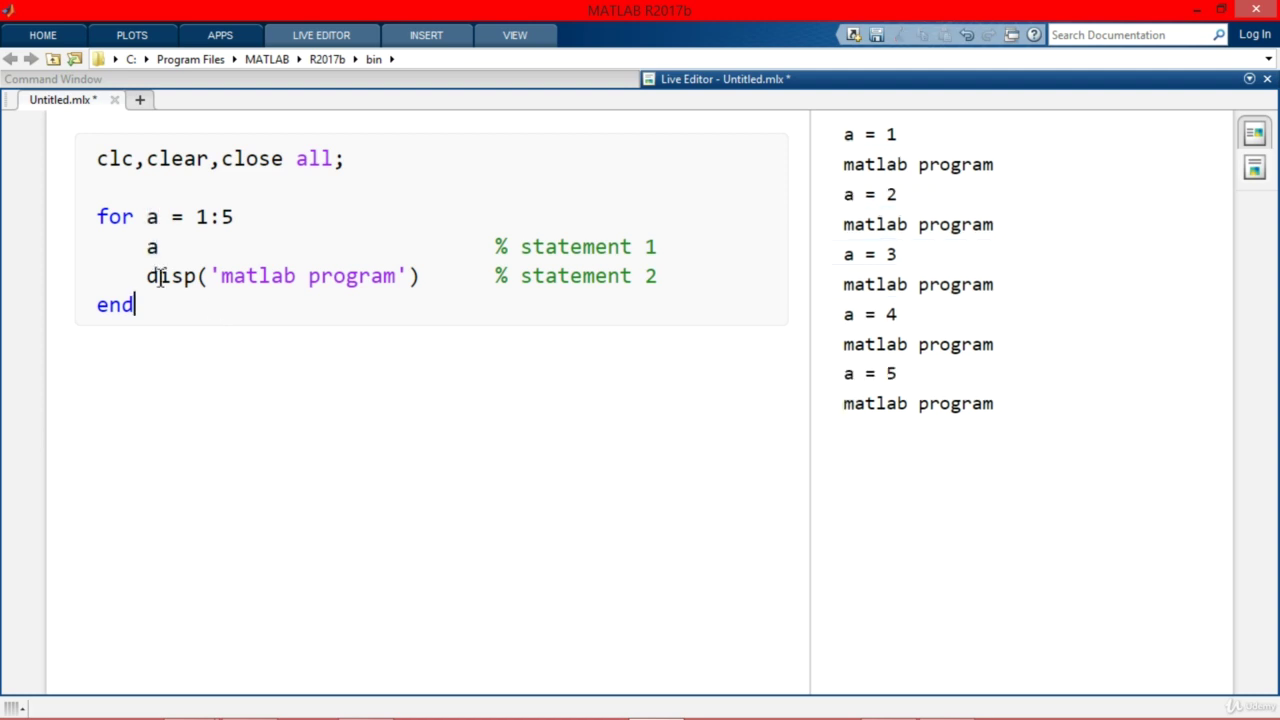
{"action": "left_click_drag", "start_coordinate": [147, 276], "coordinate": [672, 277]}
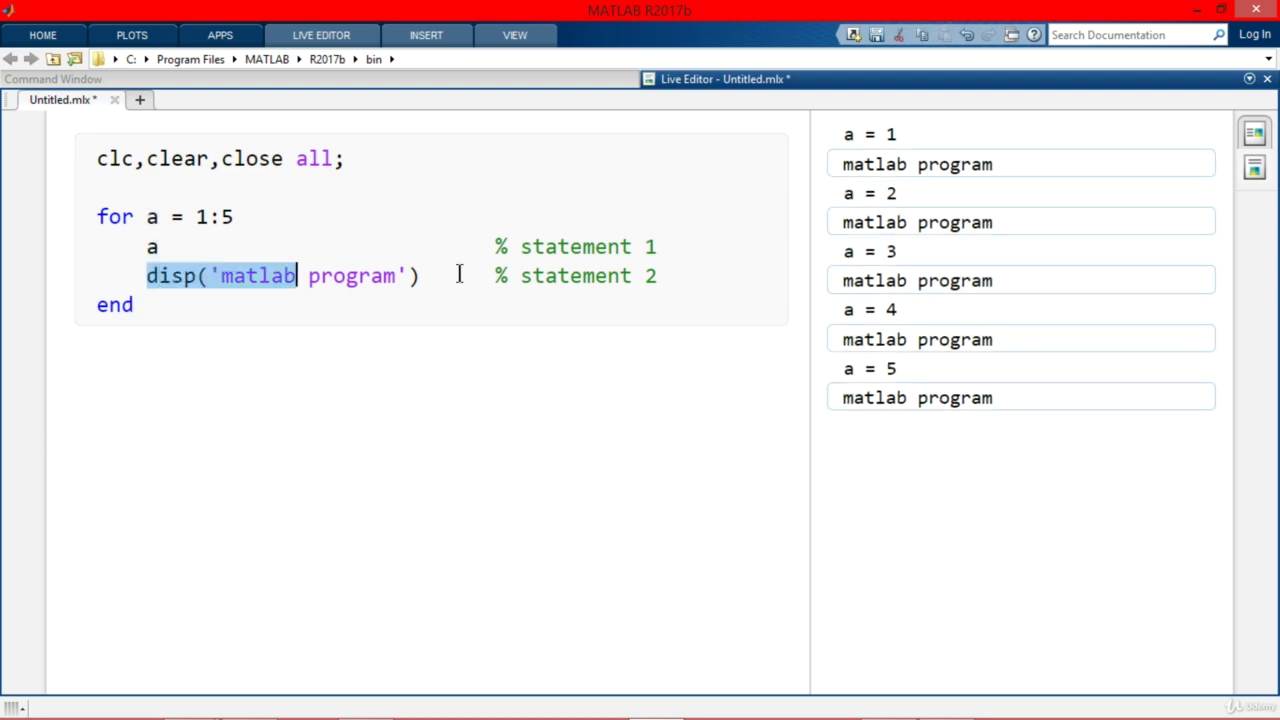
{"action": "left_click", "coordinate": [340, 318]}
- Type iteration numbers 1 and 2 on separate lines below end
{"action": "key", "text": "Return"}
{"action": "key", "text": "Return"}
{"action": "type", "text": "1"}
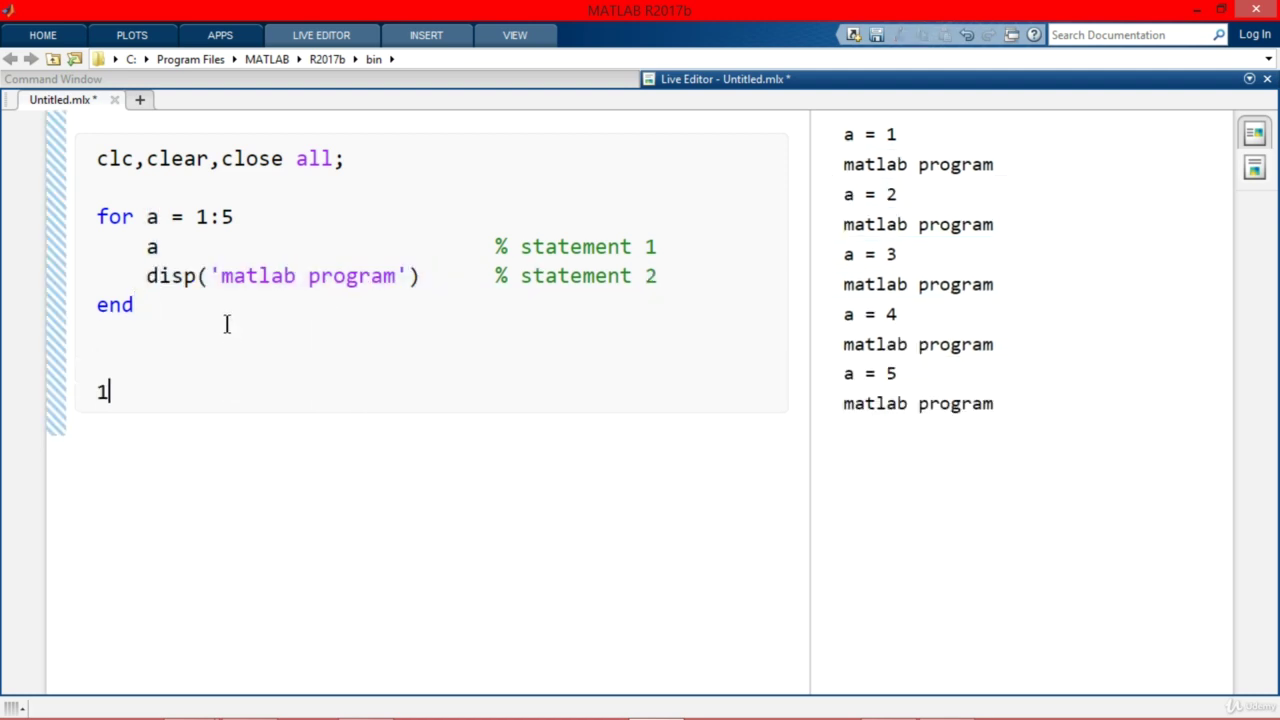
{"action": "key", "text": "Return"}
{"action": "left_click", "coordinate": [147, 216]}
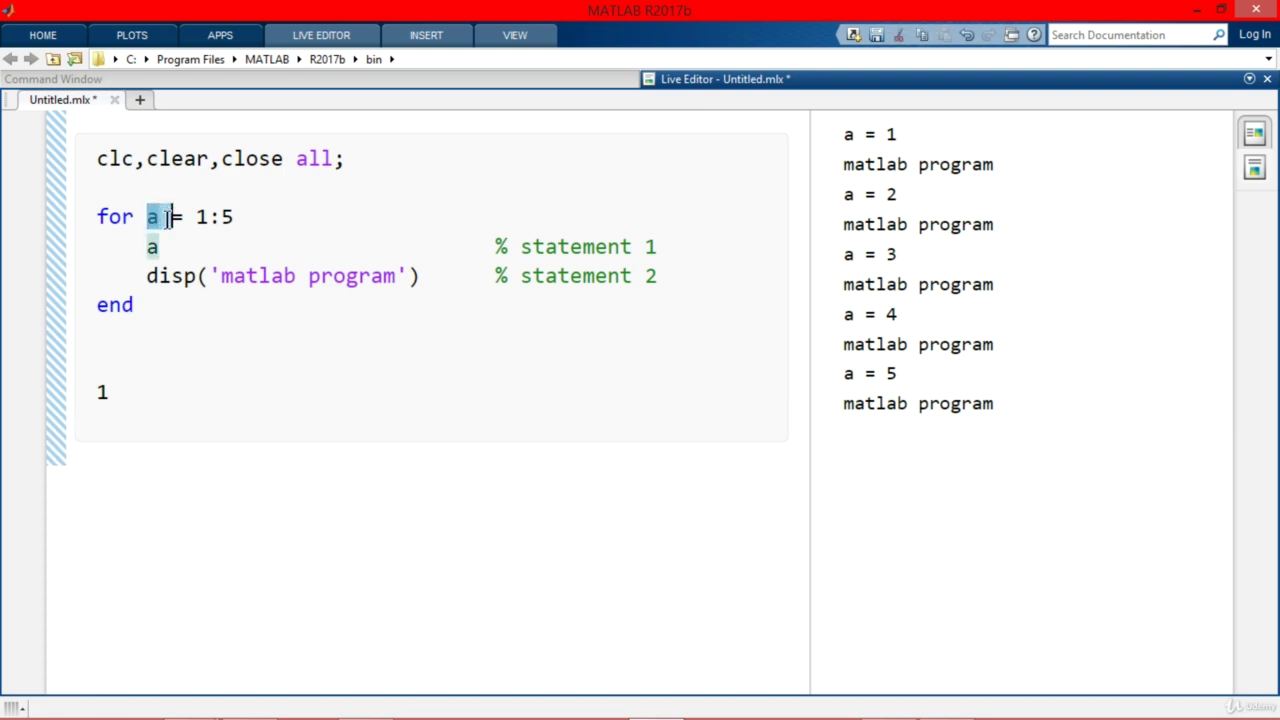
{"action": "left_click_drag", "start_coordinate": [134, 246], "coordinate": [198, 246]}
{"action": "left_click", "coordinate": [152, 417]}
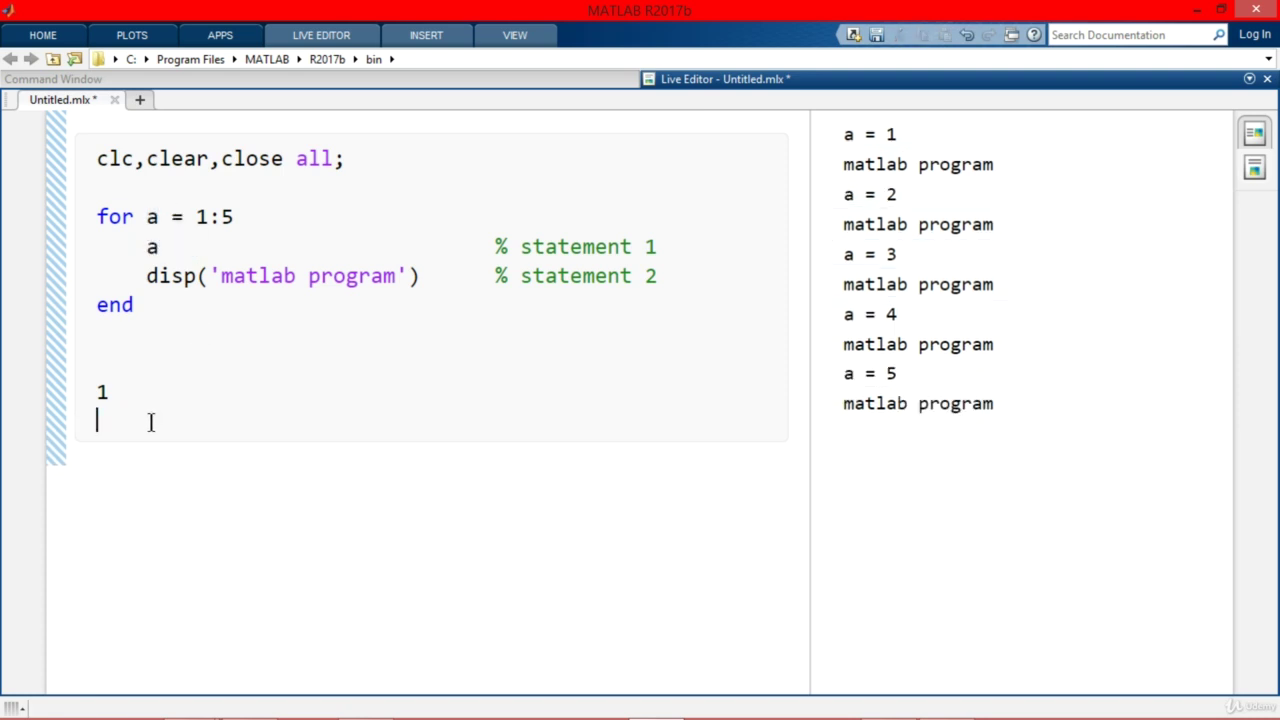
{"action": "type", "text": "2"}
{"action": "key", "text": "Return"}
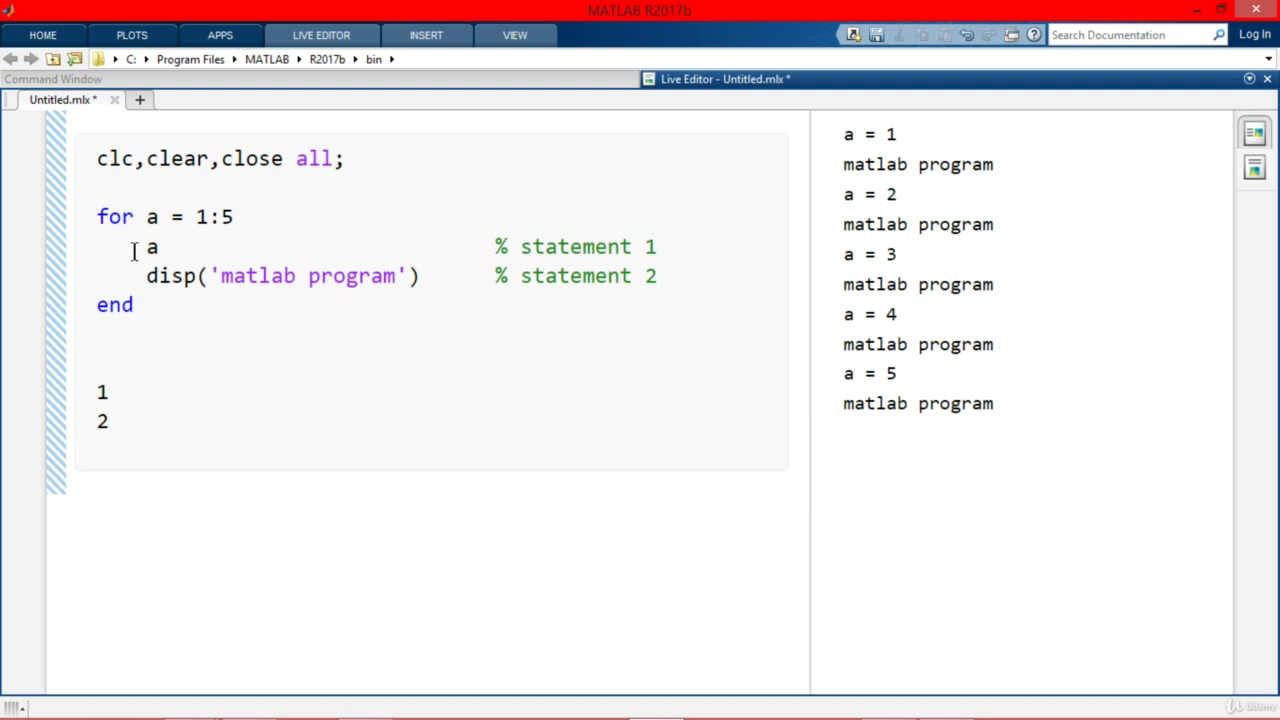
- Add iteration numbers 3, 4 and 5 on their own lines
{"action": "mouse_move", "coordinate": [140, 247]}
{"action": "left_mouse_down"}
{"action": "mouse_move", "coordinate": [672, 247]}
{"action": "mouse_move", "coordinate": [124, 292]}
{"action": "left_mouse_up"}
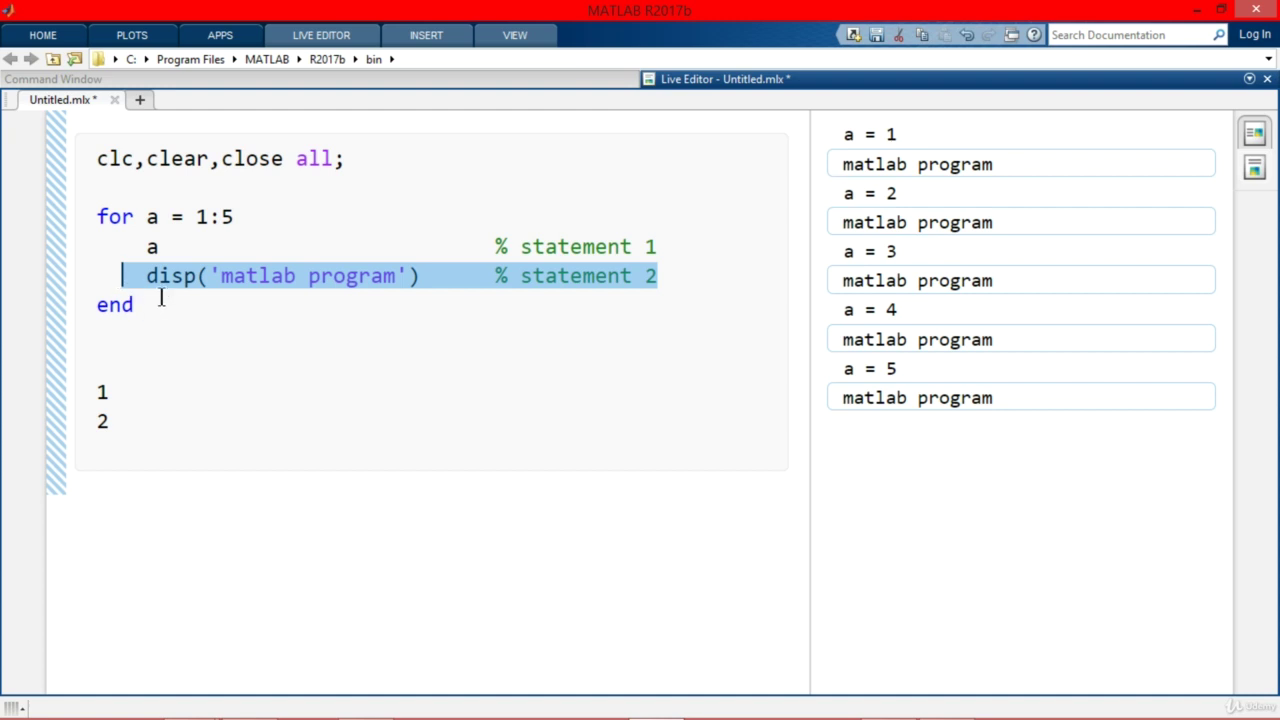
{"action": "left_click", "coordinate": [133, 448]}
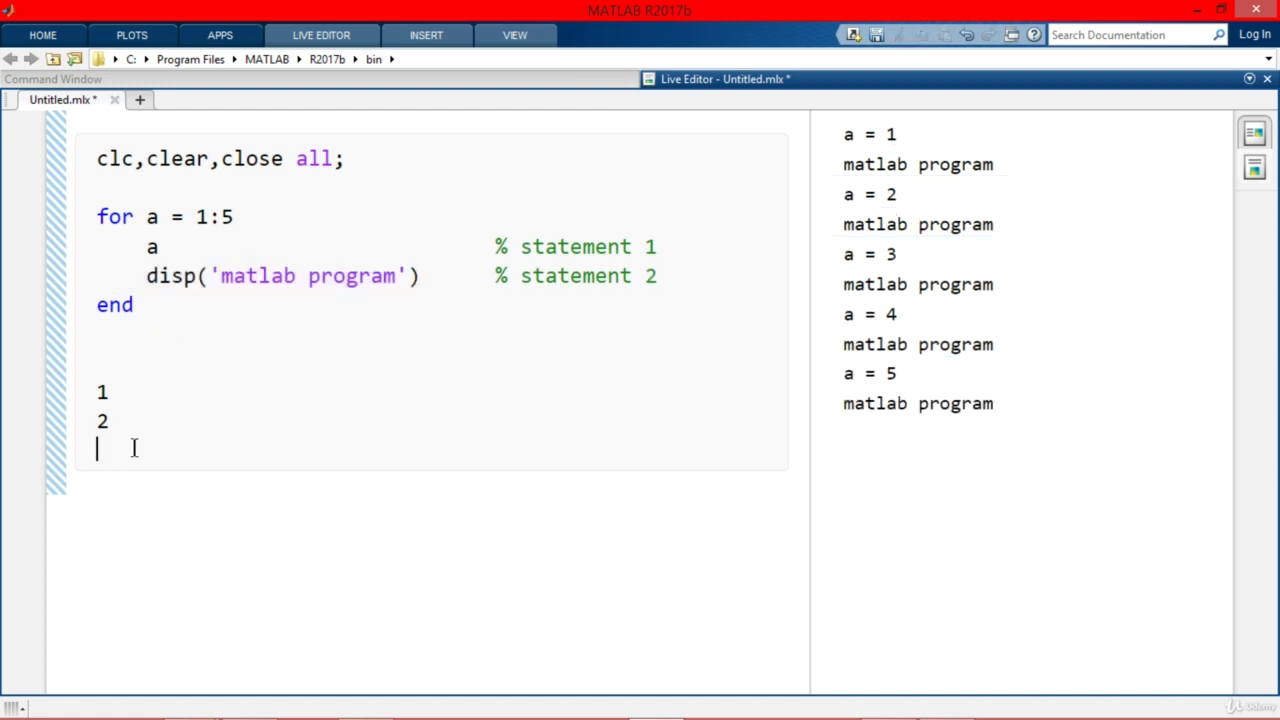
{"action": "type", "text": "3"}
{"action": "key", "text": "Return"}
{"action": "type", "text": "4"}
{"action": "key", "text": "Return"}
{"action": "type", "text": "5"}
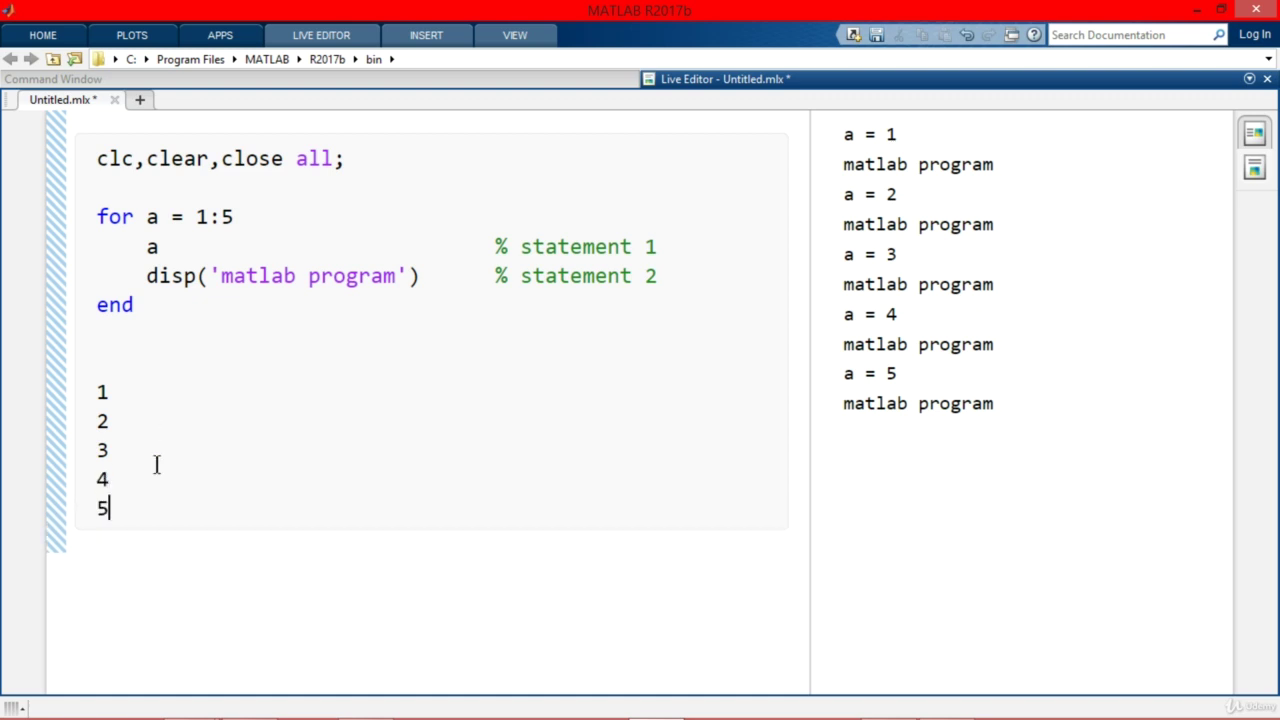
{"action": "left_click", "coordinate": [147, 247]}
{"action": "key", "text": "shift+End"}
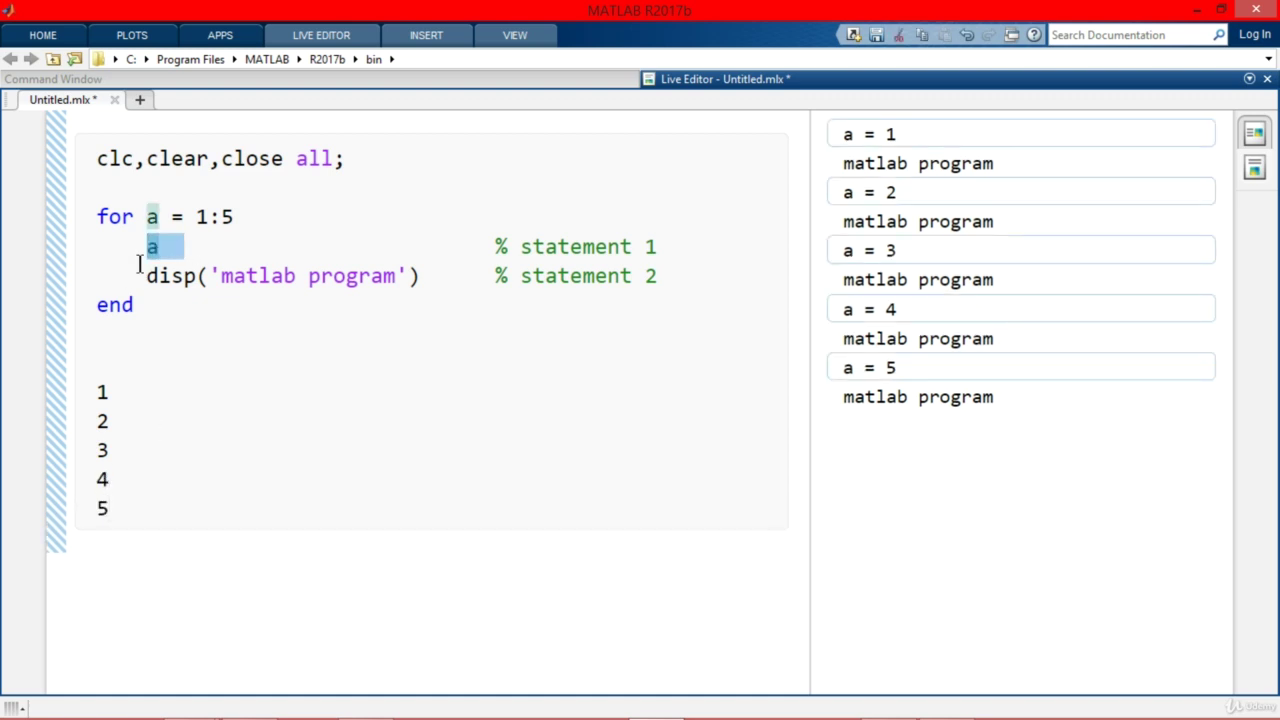
{"action": "mouse_move", "coordinate": [148, 247]}
{"action": "left_mouse_down"}
{"action": "mouse_move", "coordinate": [651, 251]}
{"action": "mouse_move", "coordinate": [144, 277]}
{"action": "mouse_move", "coordinate": [688, 278]}
{"action": "left_mouse_up"}
{"action": "left_click", "coordinate": [500, 288]}
{"action": "left_click", "coordinate": [172, 304]}
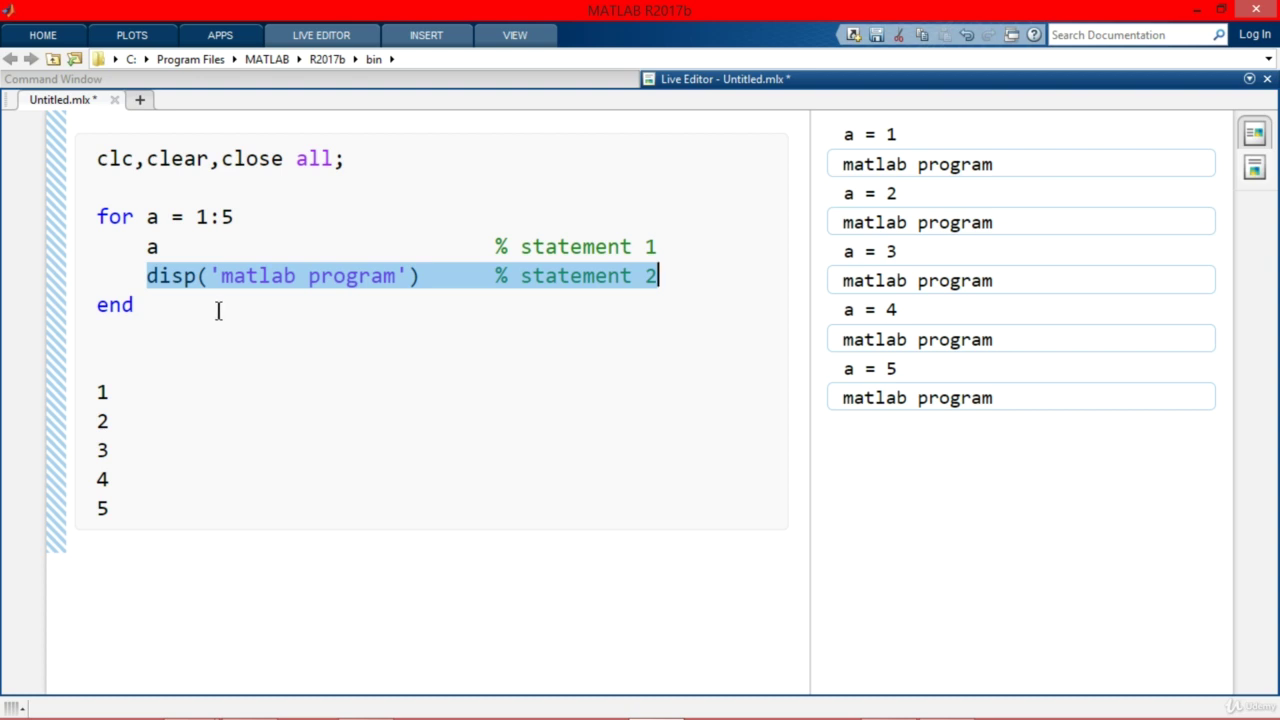
{"action": "double_click", "coordinate": [110, 508]}
{"action": "left_click", "coordinate": [216, 216]}
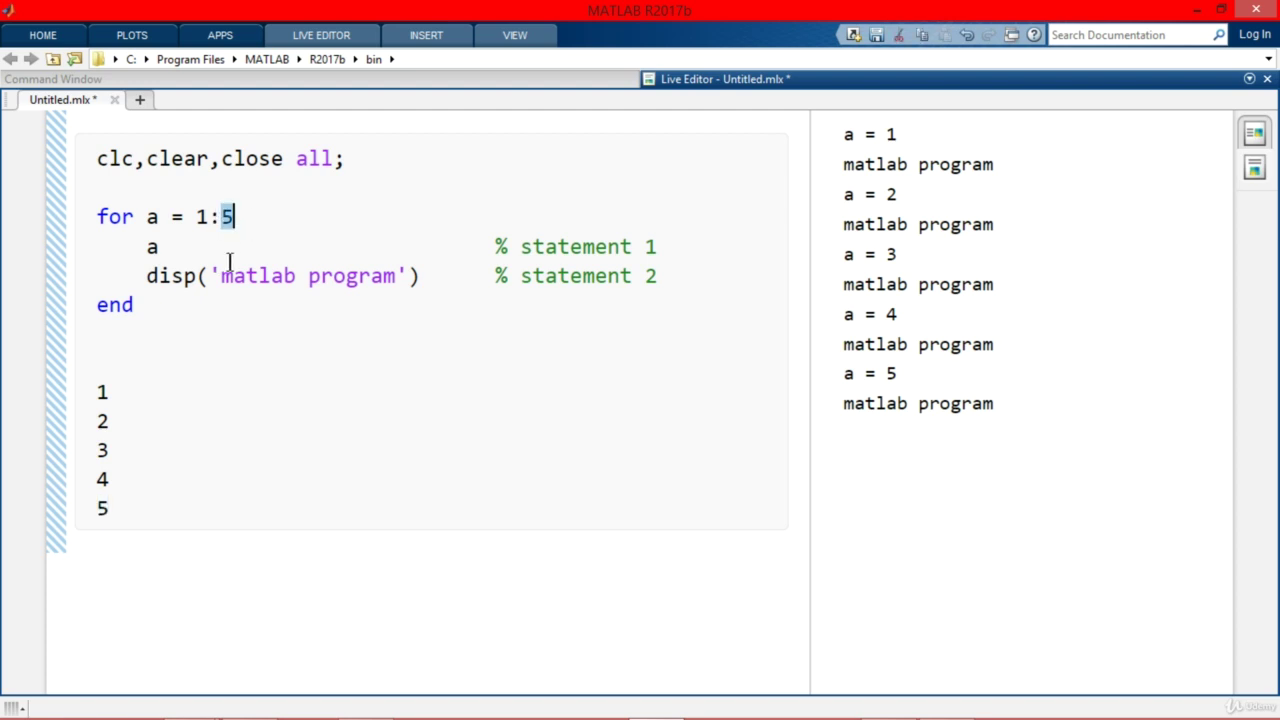
{"action": "double_click", "coordinate": [125, 305]}
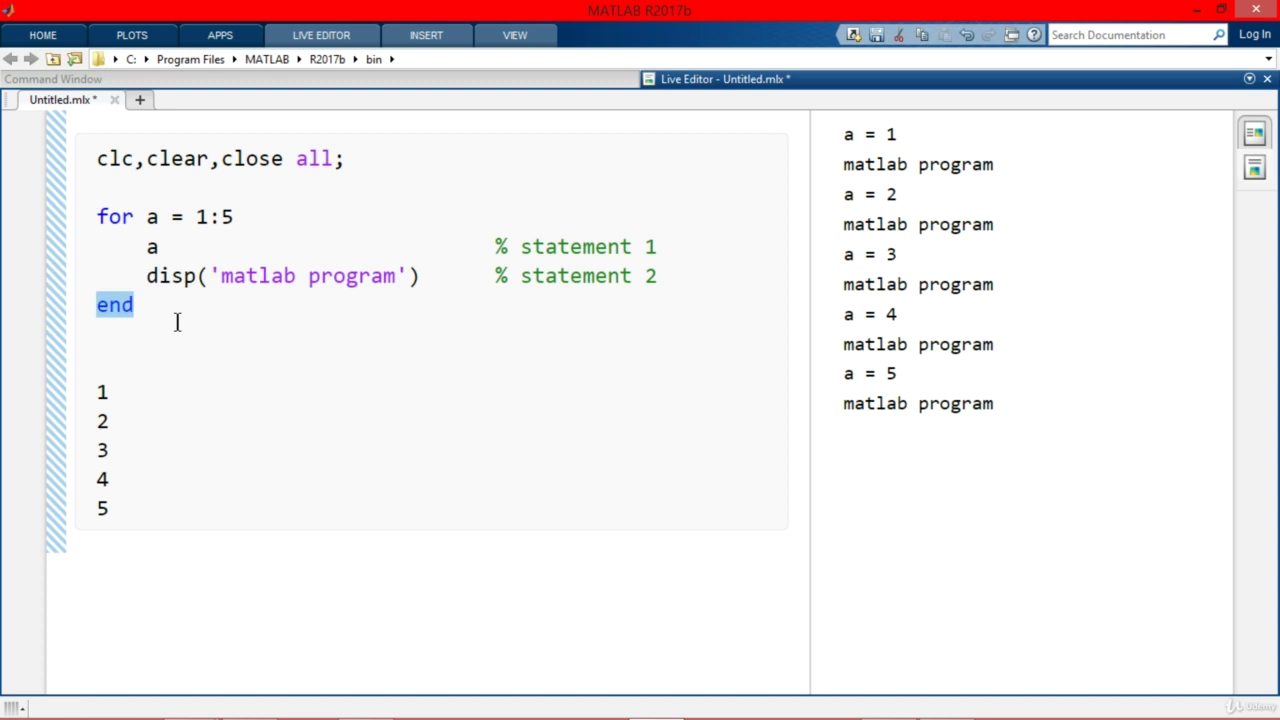
{"action": "left_click", "coordinate": [978, 130]}
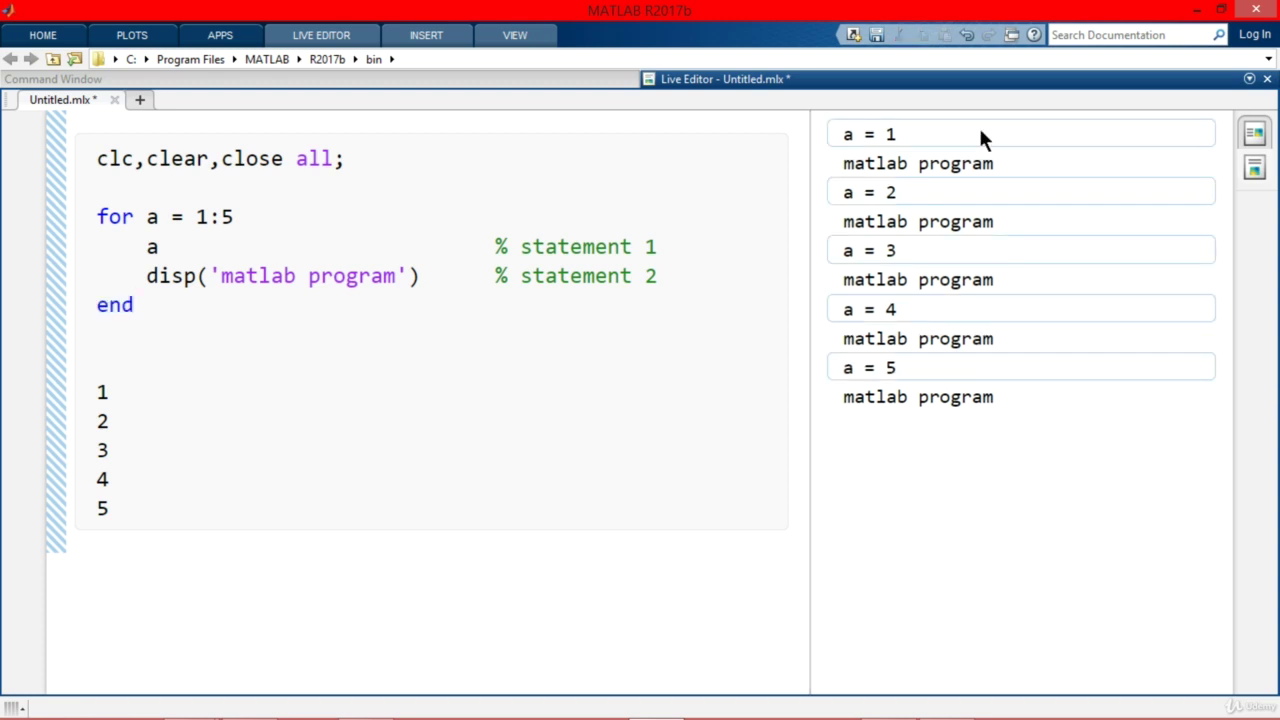